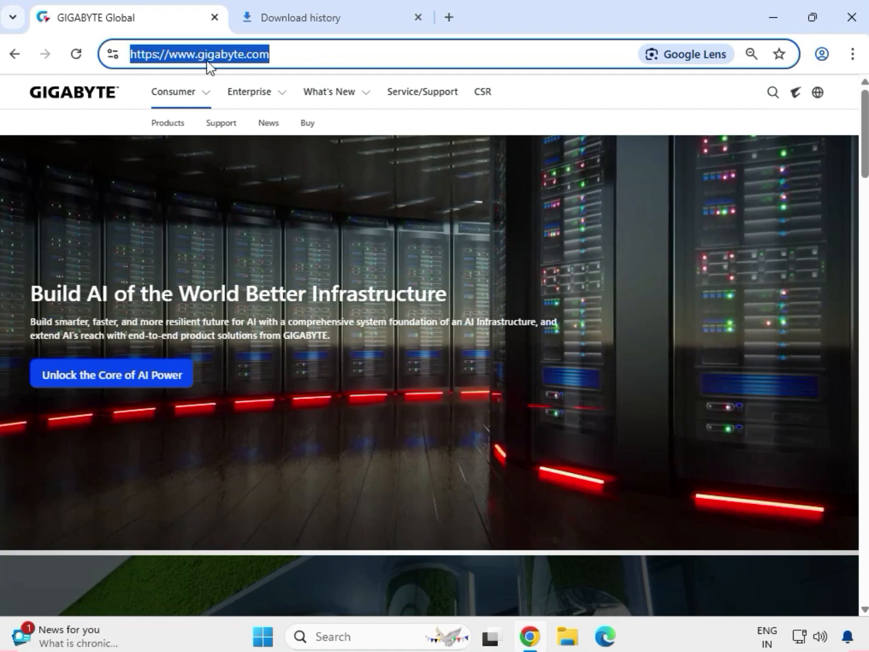
Step: Search the GIGABYTE website for the motherboard model Z590M
{"action": "left_click", "coordinate": [638, 119]}
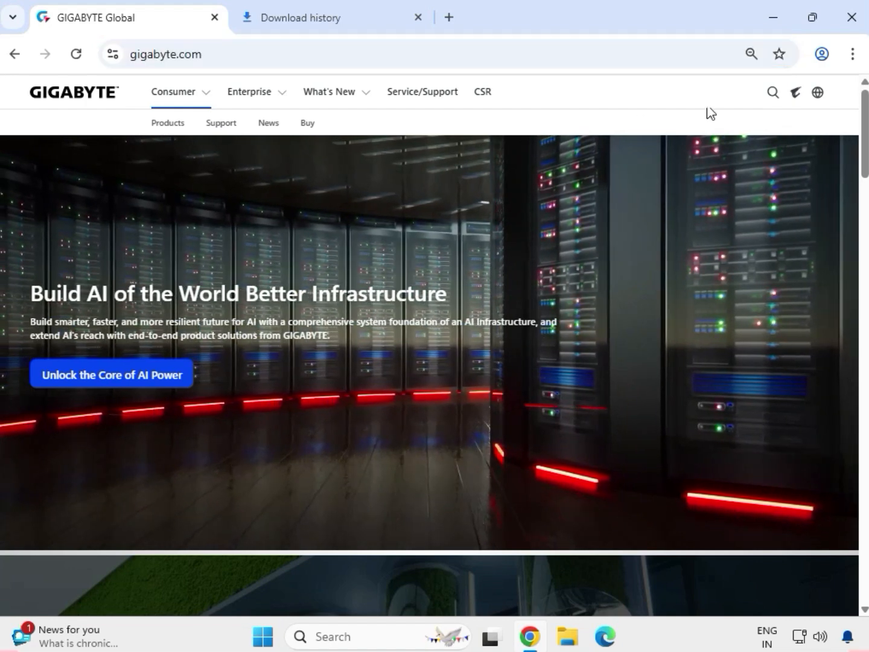
{"action": "left_click", "coordinate": [772, 94]}
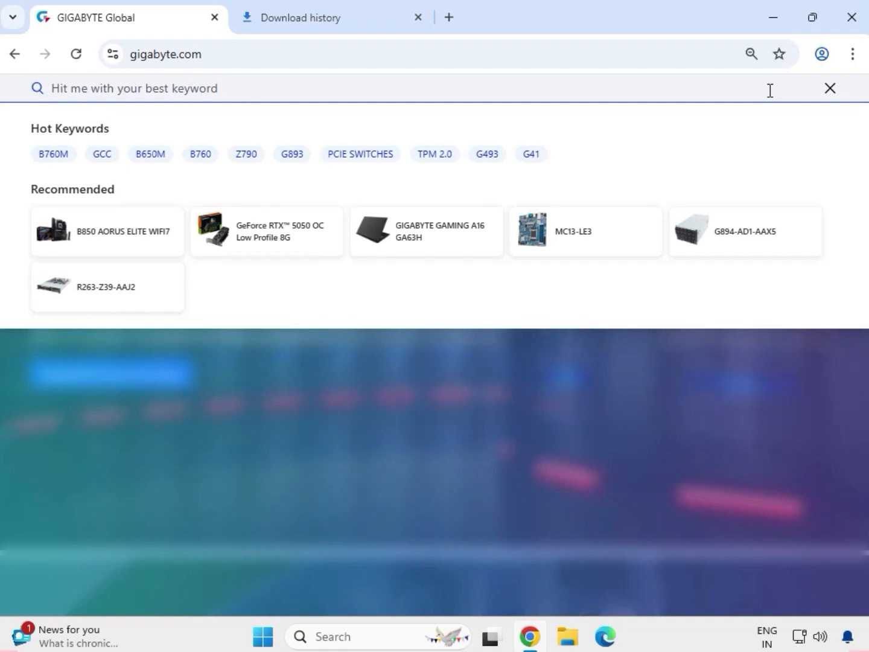
{"action": "type", "text": "z"}
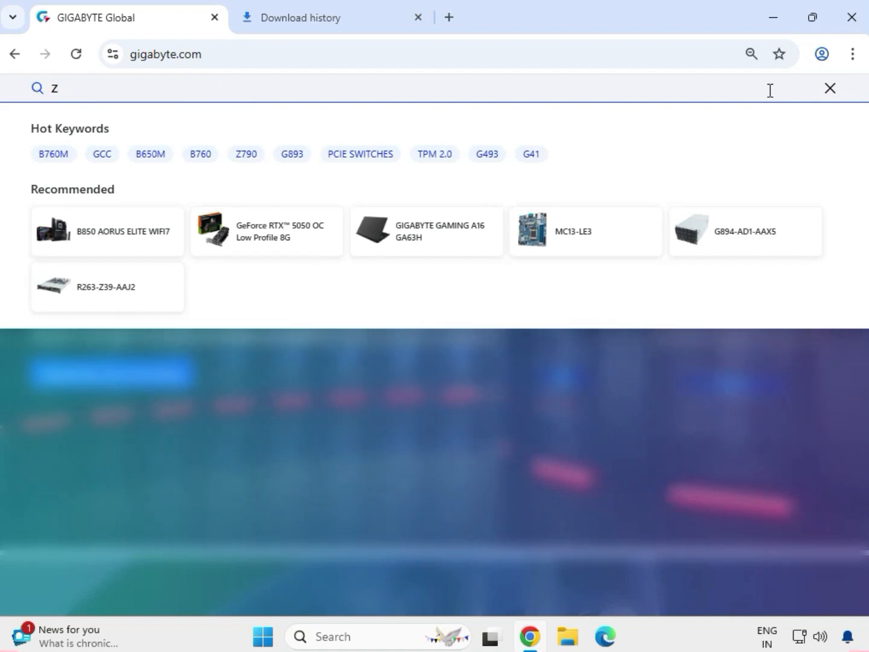
{"action": "type", "text": "590M"}
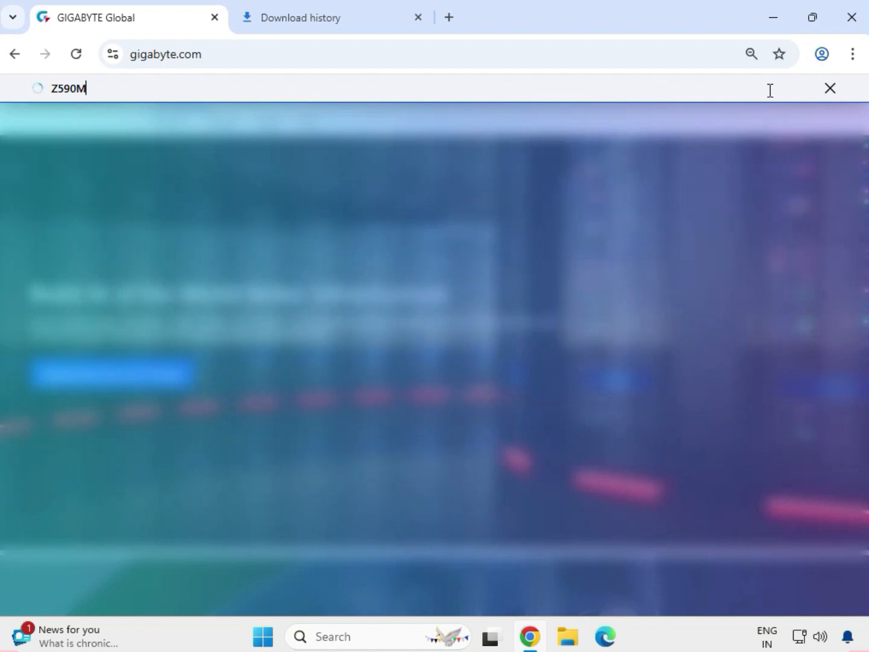
{"action": "key", "text": "Return"}
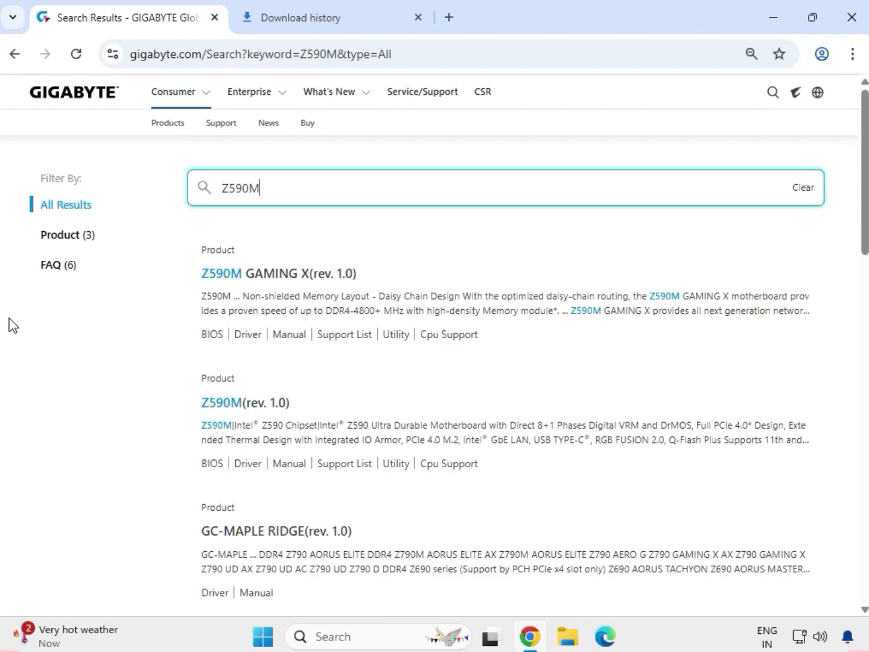
Step: Filter the search results to products and open the Z590M (rev. 1.0) product page
{"action": "left_click", "coordinate": [84, 237]}
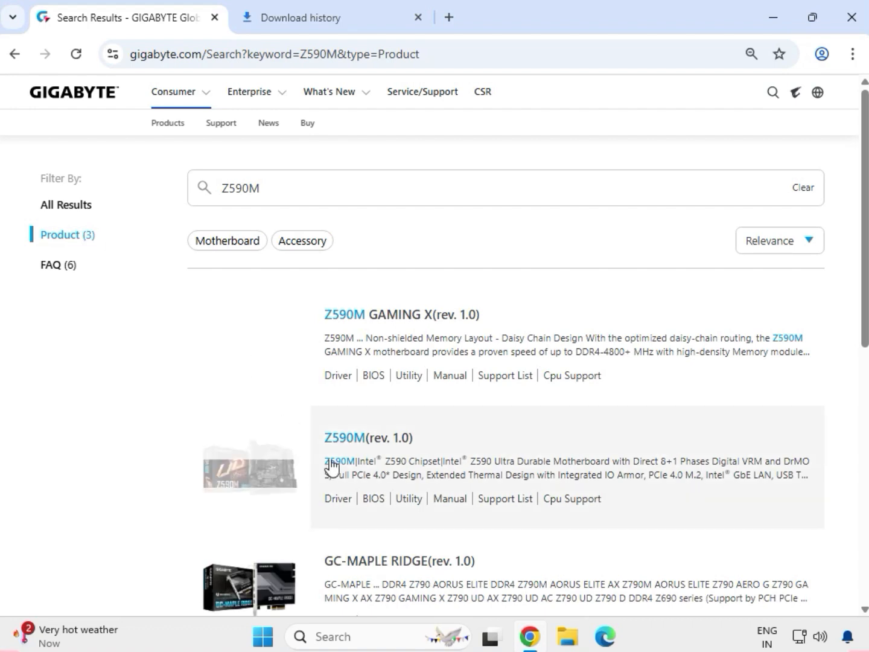
{"action": "left_click", "coordinate": [342, 438]}
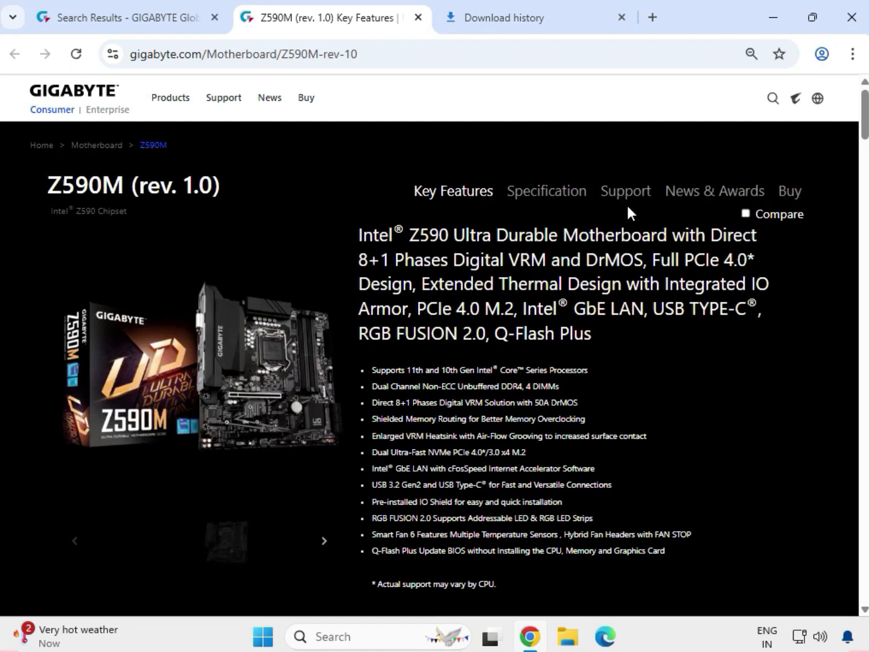
Step: Open the motherboard's support downloads and set the driver OS to Windows 11 64bit
{"action": "left_click", "coordinate": [635, 194]}
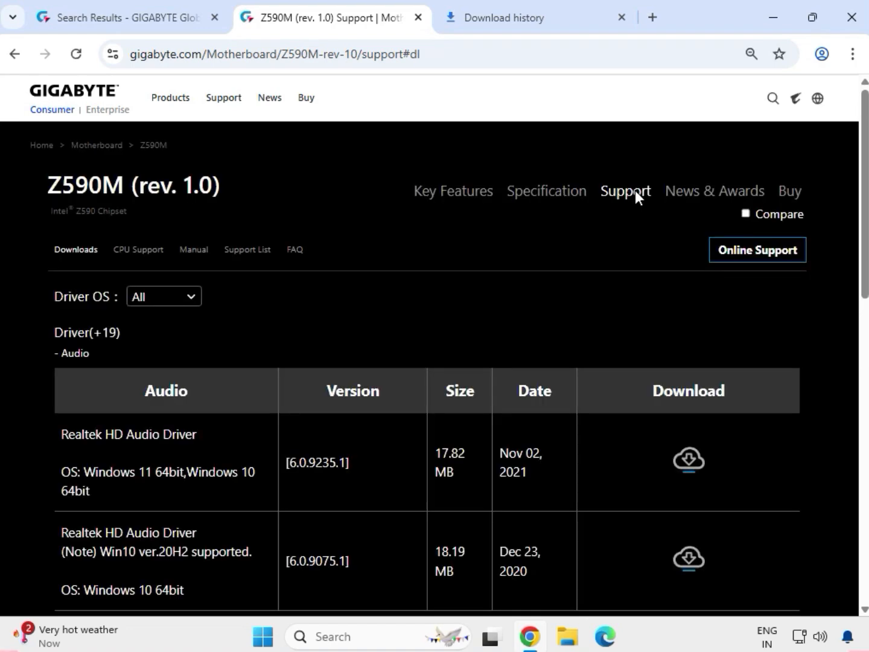
{"action": "left_click", "coordinate": [199, 298]}
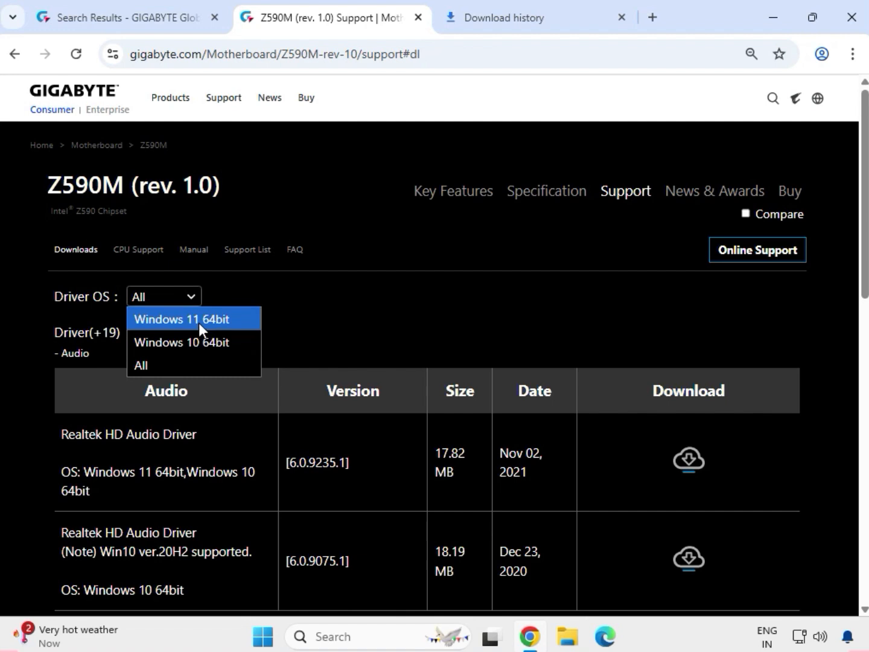
{"action": "left_click", "coordinate": [199, 321]}
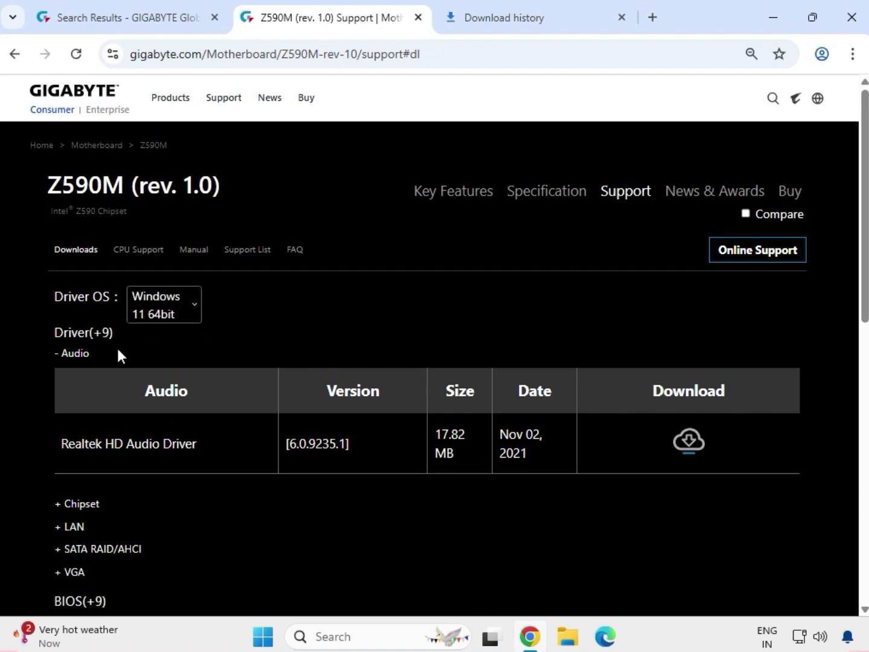
Step: Download the Realtek HD Audio Driver from the audio drivers section
{"action": "left_click_drag", "start_coordinate": [98, 356], "coordinate": [37, 358]}
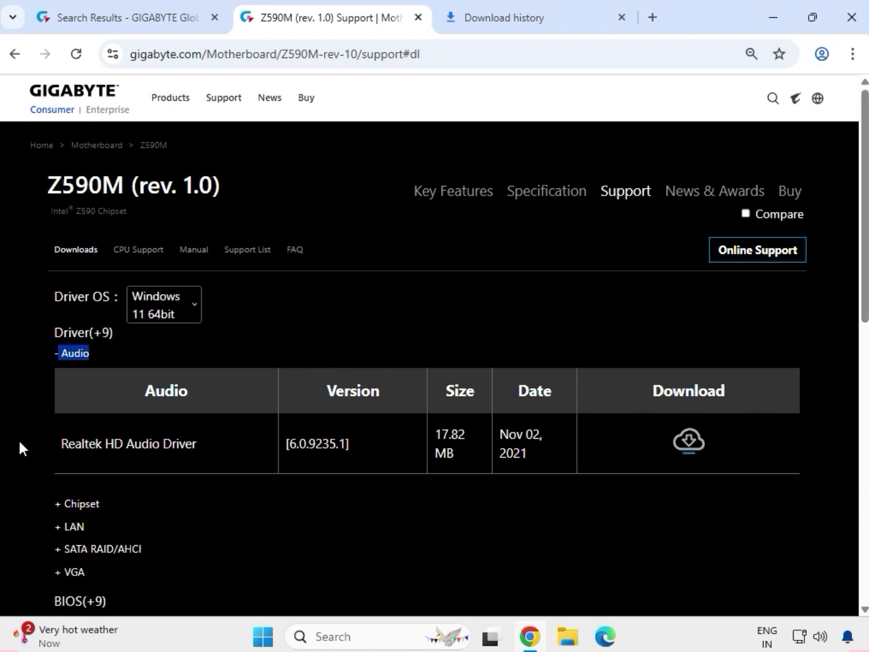
{"action": "left_click_drag", "start_coordinate": [52, 448], "coordinate": [204, 447]}
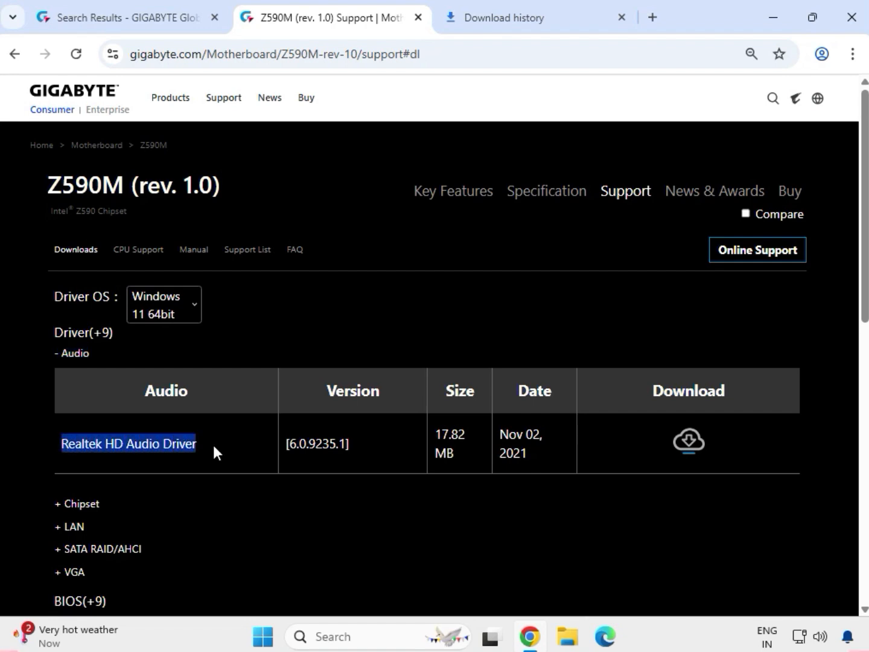
{"action": "left_click", "coordinate": [687, 443]}
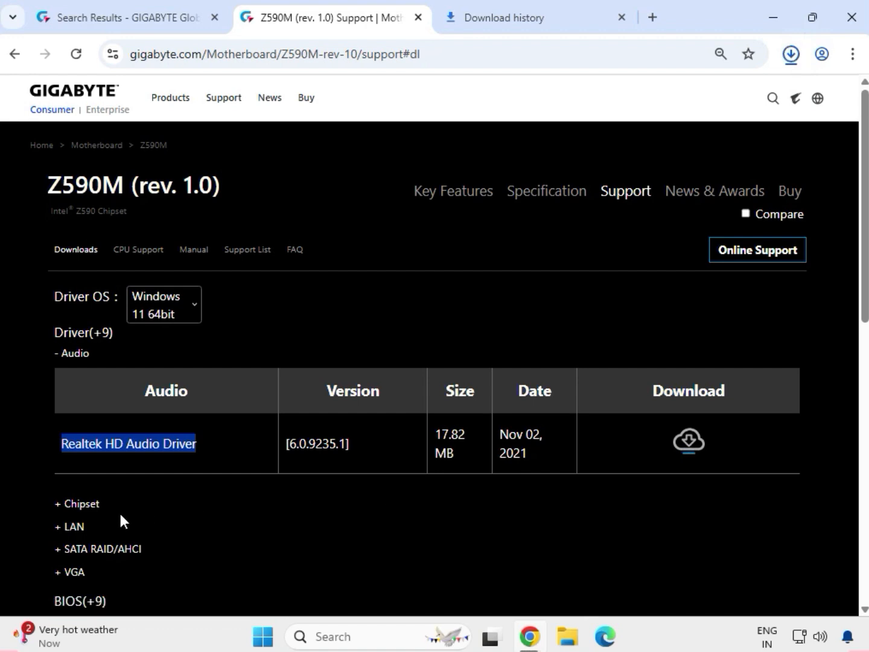
Step: Expand the Chipset drivers and download the Intel INF installation and Intel Serial I/O driver packages
{"action": "left_click", "coordinate": [75, 505]}
{"action": "scroll", "coordinate": [88, 486], "scroll_direction": "down", "scroll_amount": 1}
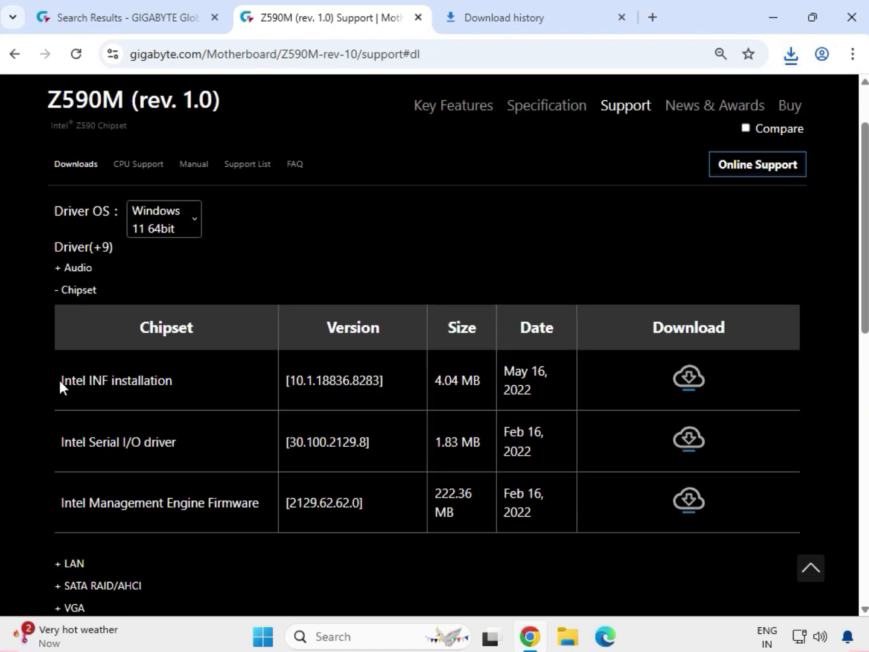
{"action": "left_click_drag", "start_coordinate": [63, 381], "coordinate": [167, 388]}
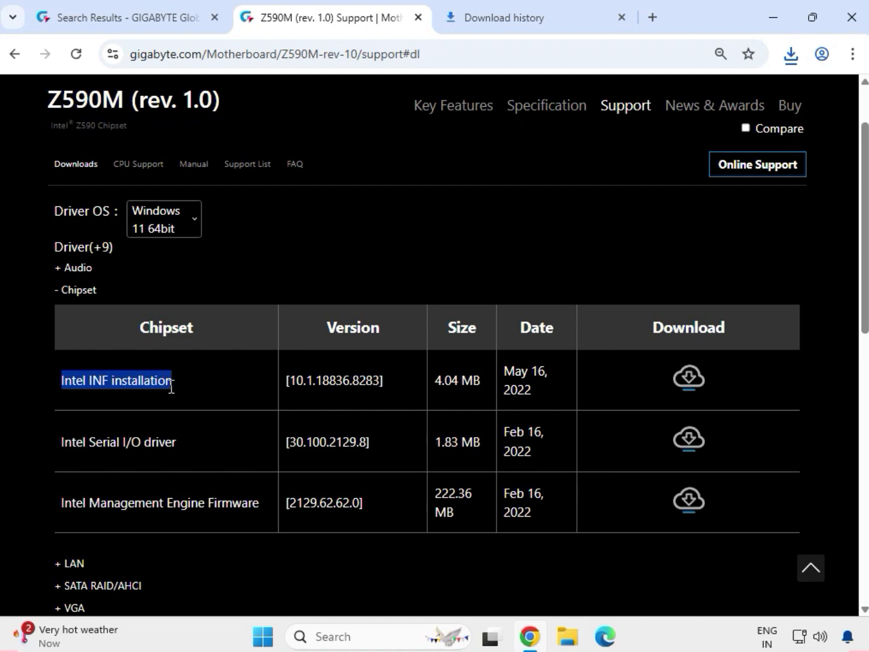
{"action": "left_click_drag", "start_coordinate": [63, 442], "coordinate": [182, 445]}
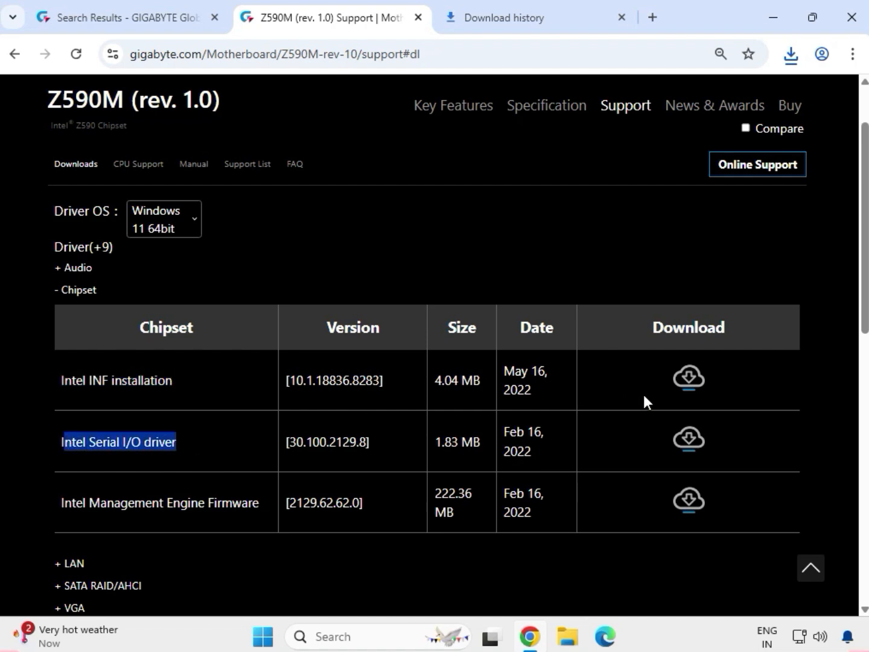
{"action": "left_click", "coordinate": [687, 440]}
{"action": "left_click", "coordinate": [682, 437]}
Step: Expand the LAN drivers and download the Realtek LAN Driver
{"action": "scroll", "coordinate": [543, 416], "scroll_direction": "down", "scroll_amount": 3}
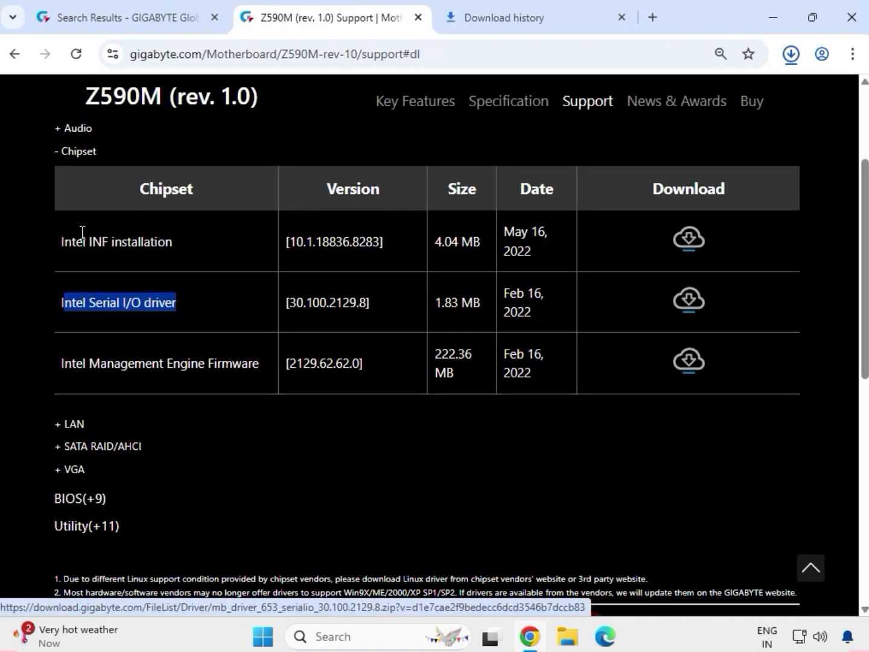
{"action": "left_click_drag", "start_coordinate": [95, 421], "coordinate": [65, 420]}
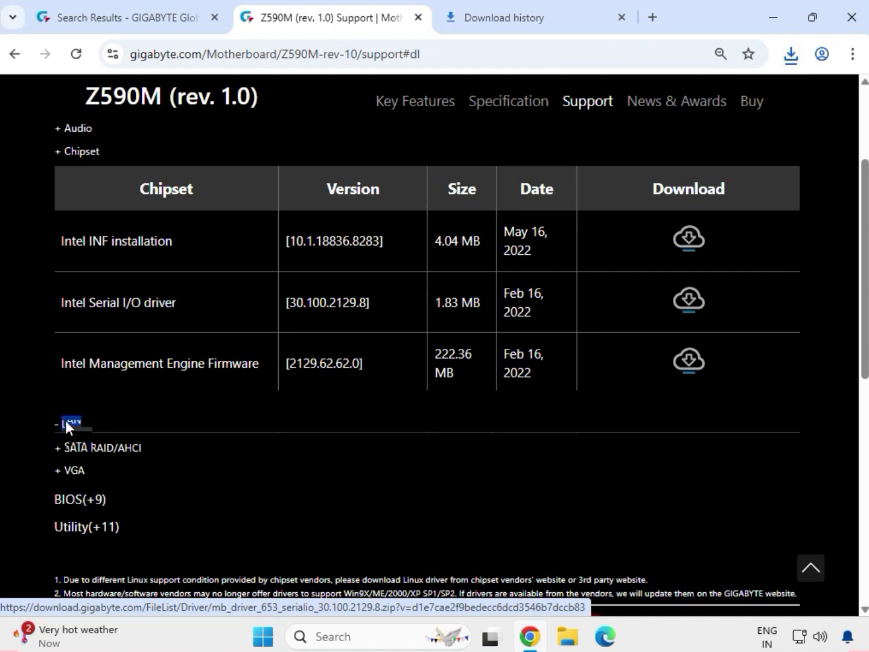
{"action": "left_click_drag", "start_coordinate": [61, 292], "coordinate": [561, 266]}
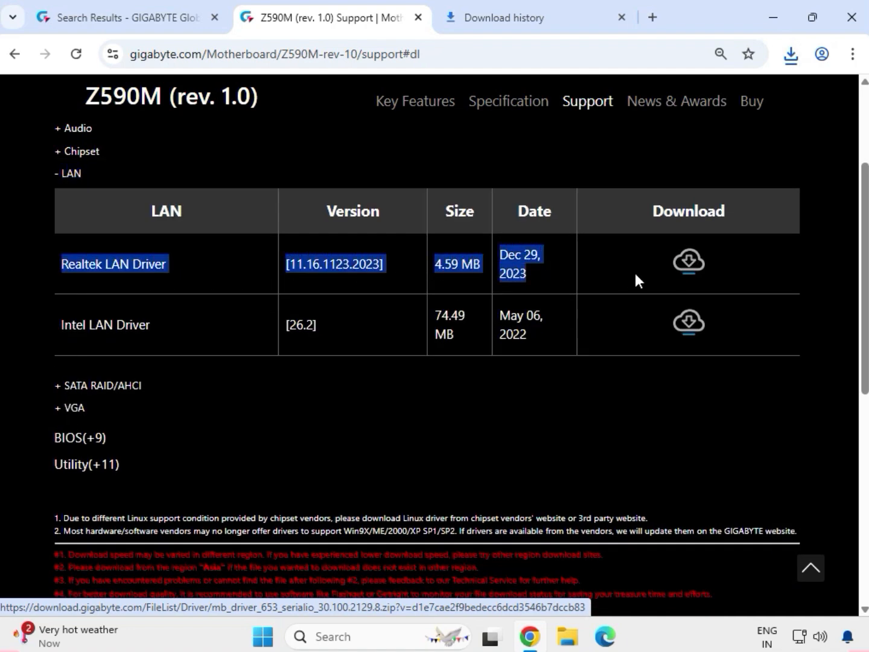
{"action": "left_click", "coordinate": [694, 264]}
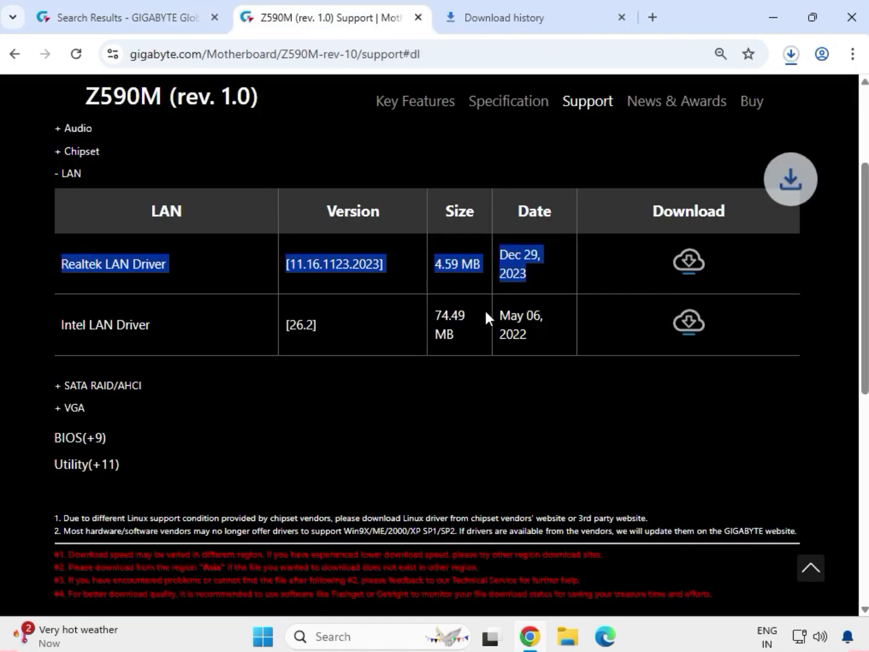
Step: Expand the VGA drivers and download the Intel Graphic Driver
{"action": "left_click", "coordinate": [75, 408]}
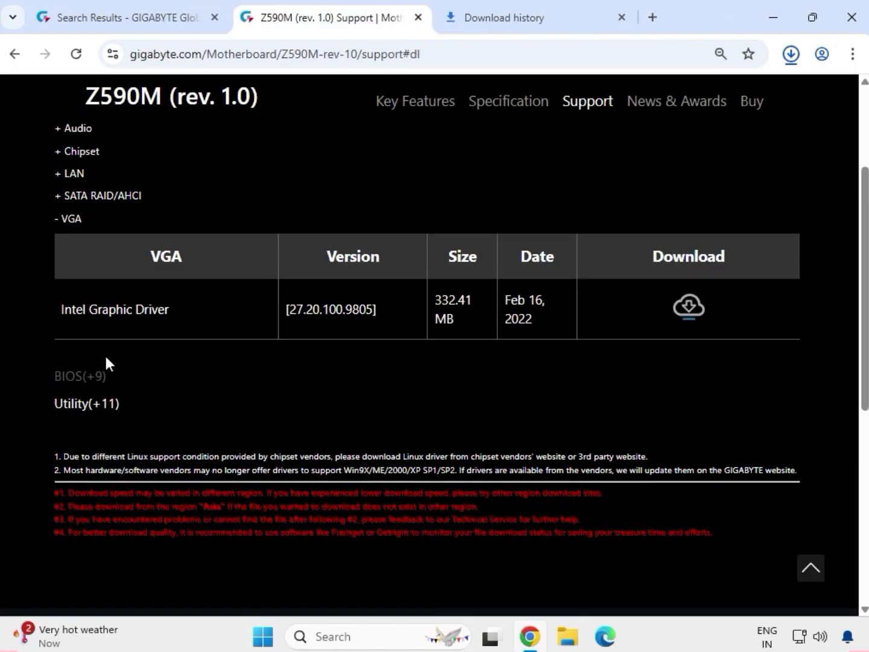
{"action": "left_click_drag", "start_coordinate": [59, 308], "coordinate": [577, 308]}
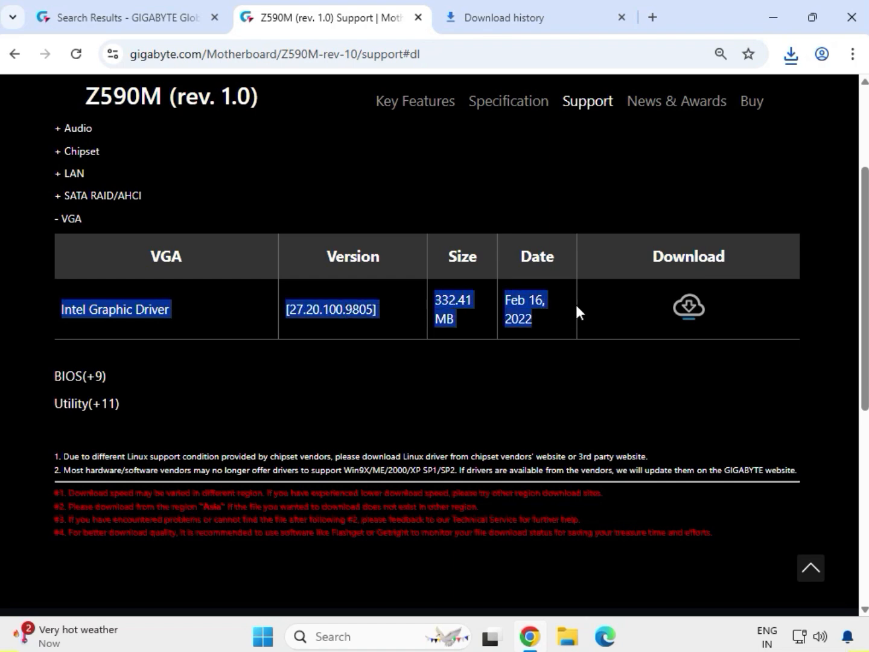
{"action": "left_click", "coordinate": [687, 324]}
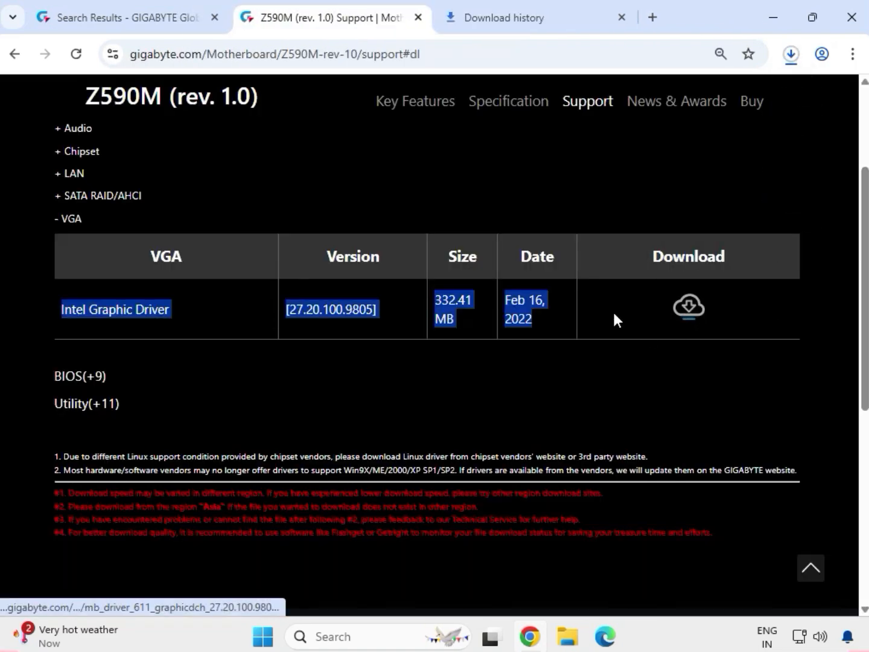
Step: Show the downloaded files in the Downloads folder from the recent download history and select all the driver archives
{"action": "left_click", "coordinate": [791, 57]}
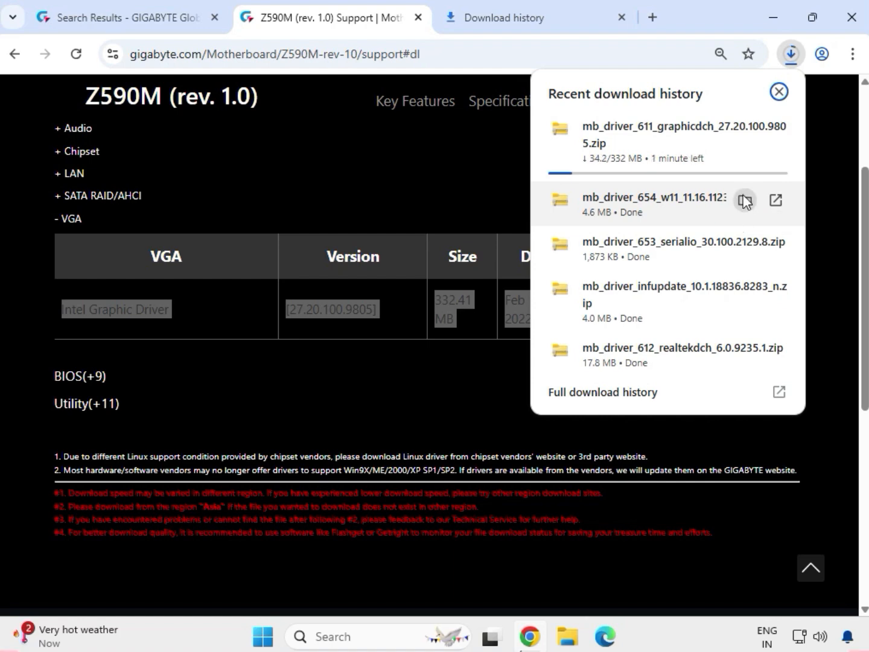
{"action": "left_click", "coordinate": [743, 204]}
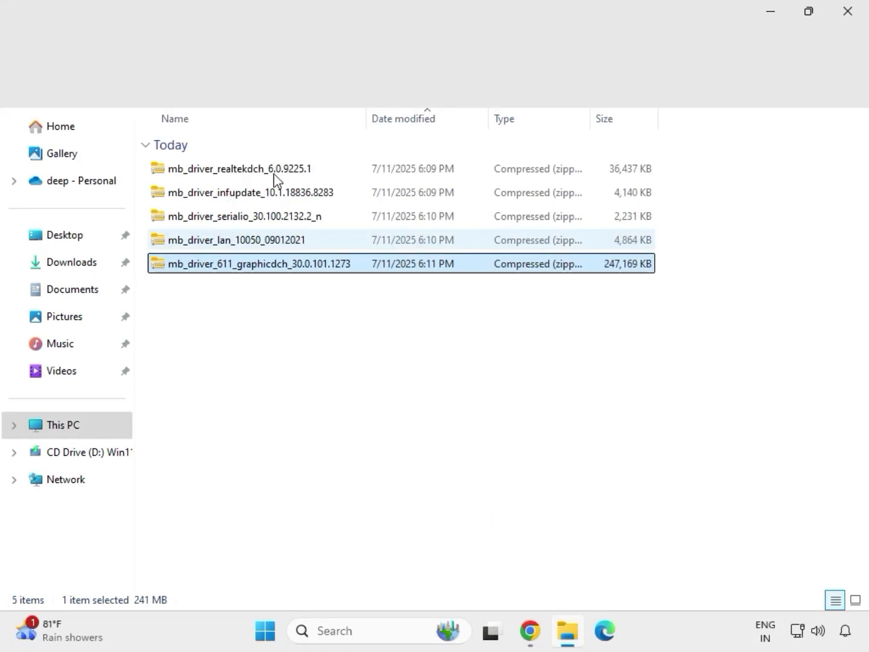
{"action": "left_click_drag", "start_coordinate": [310, 295], "coordinate": [269, 160]}
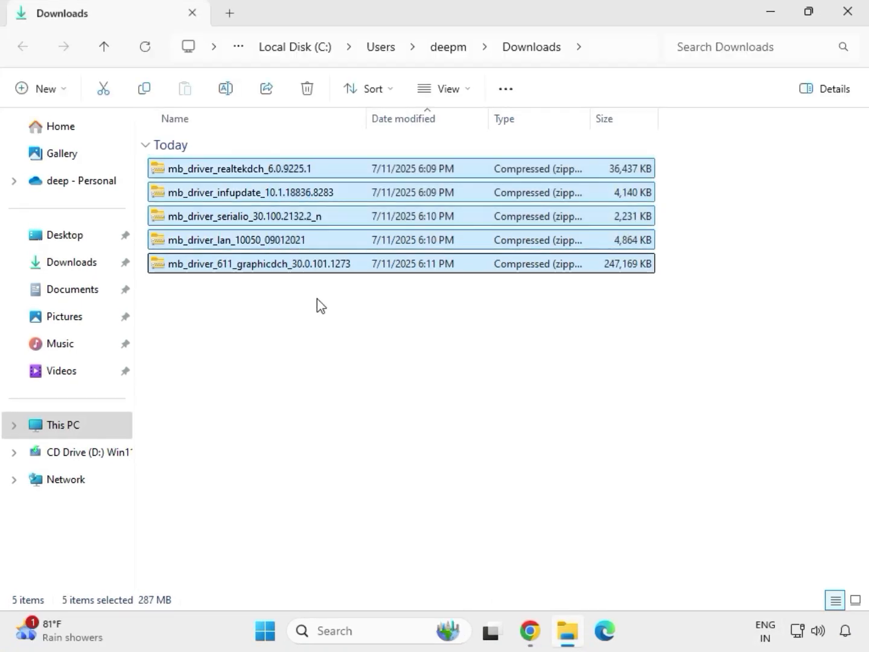
Step: Extract the mb_driver_611_graphicdch_30.0.101.1273 archive into the suggested folder in Downloads and close the extracted folder's window
{"action": "left_click", "coordinate": [303, 264]}
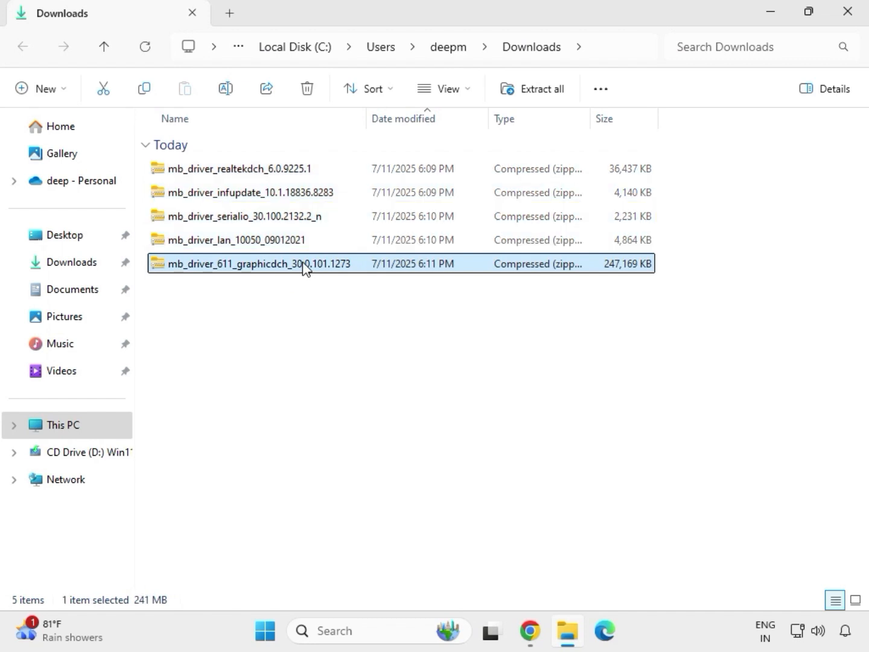
{"action": "right_click", "coordinate": [302, 267]}
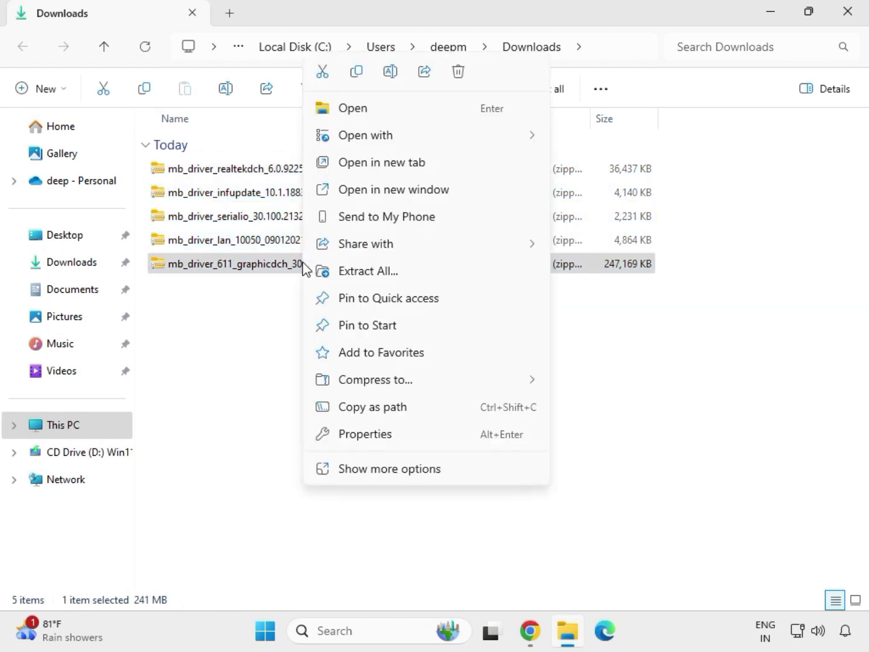
{"action": "left_click", "coordinate": [390, 472]}
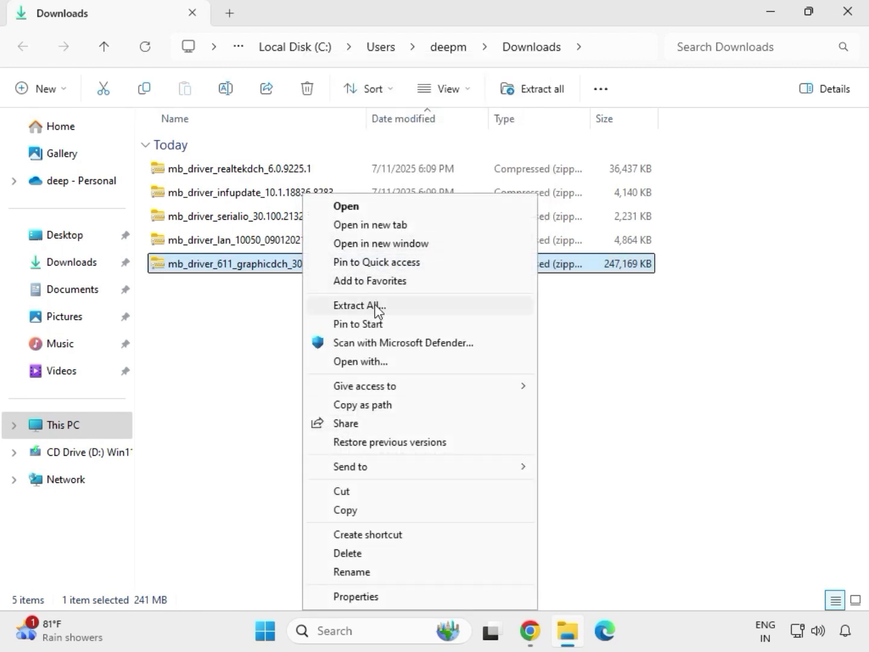
{"action": "left_click", "coordinate": [365, 308]}
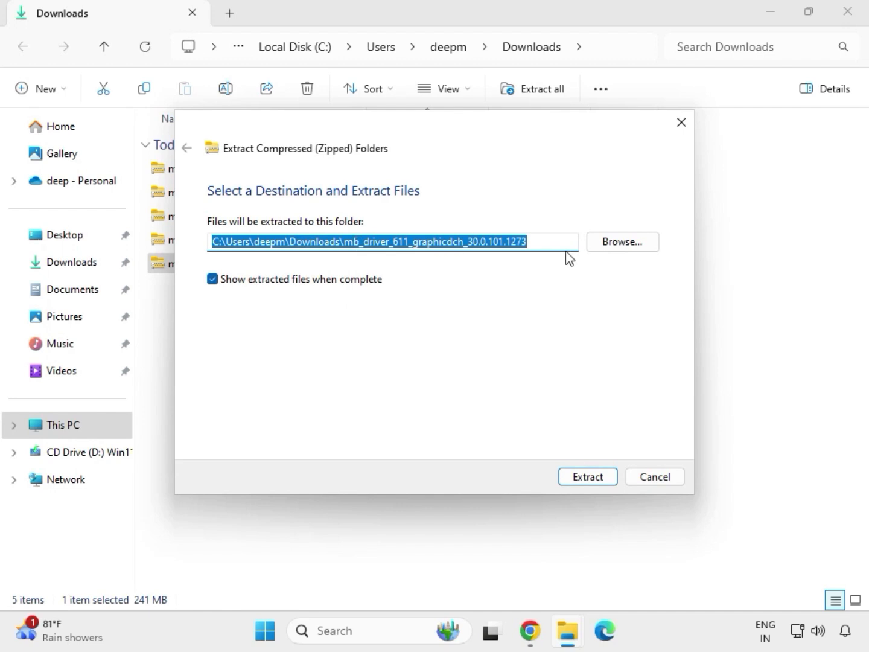
{"action": "left_click", "coordinate": [591, 480]}
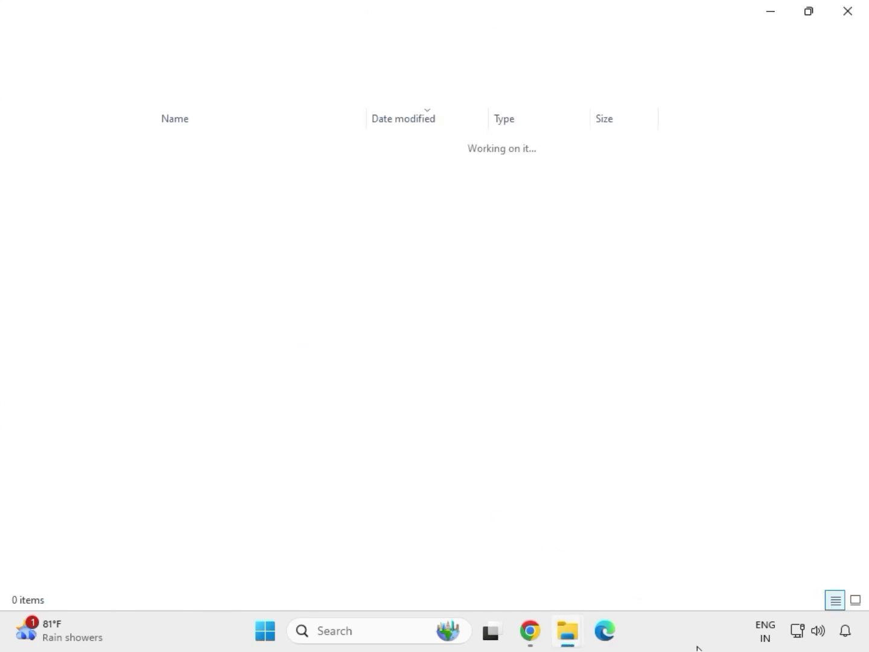
{"action": "left_click", "coordinate": [847, 19]}
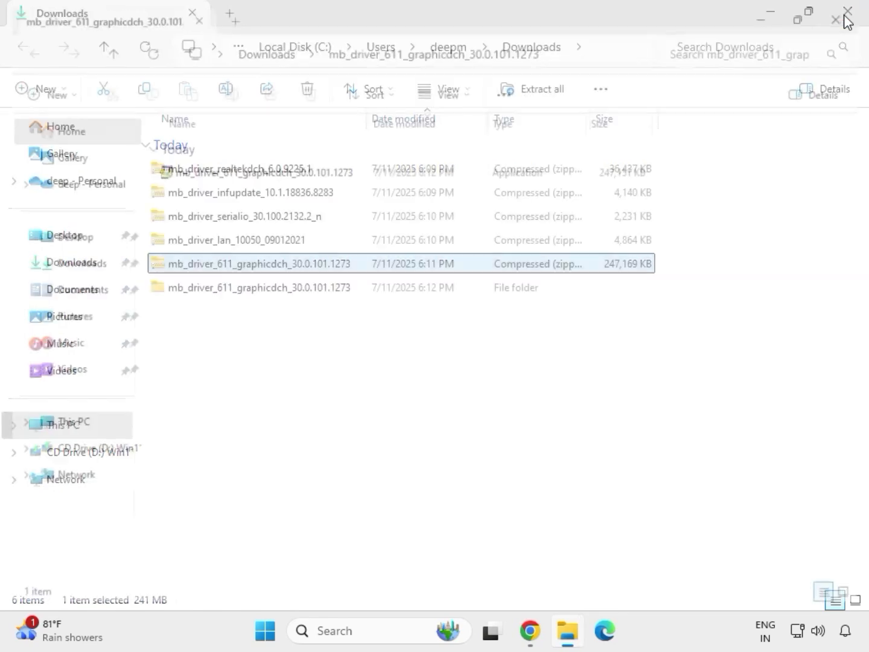
Step: Extract the mb_driver_lan_10050_09012021 archive into the suggested folder in Downloads and close the extracted folder's window
{"action": "left_click", "coordinate": [220, 243]}
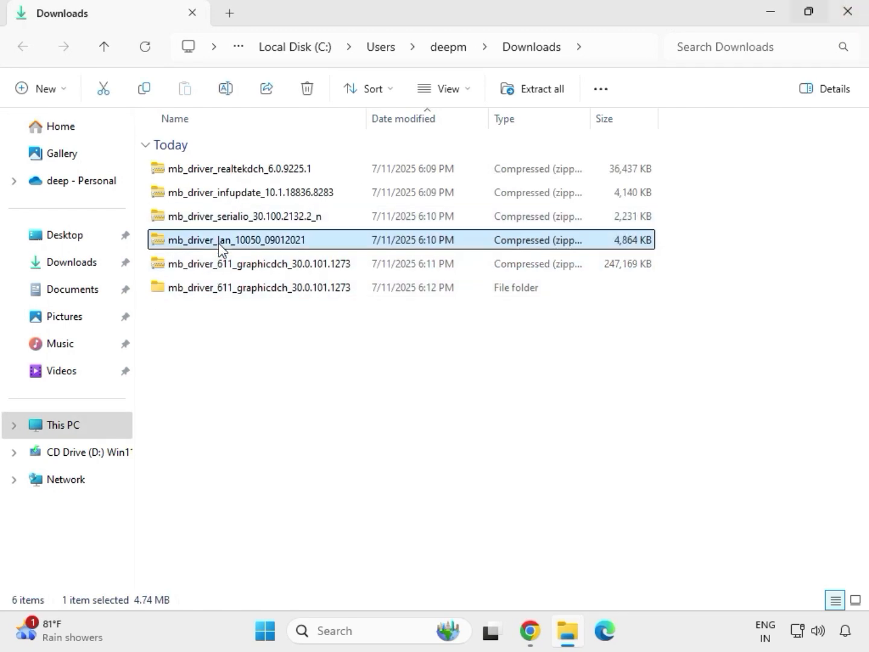
{"action": "right_click", "coordinate": [218, 243]}
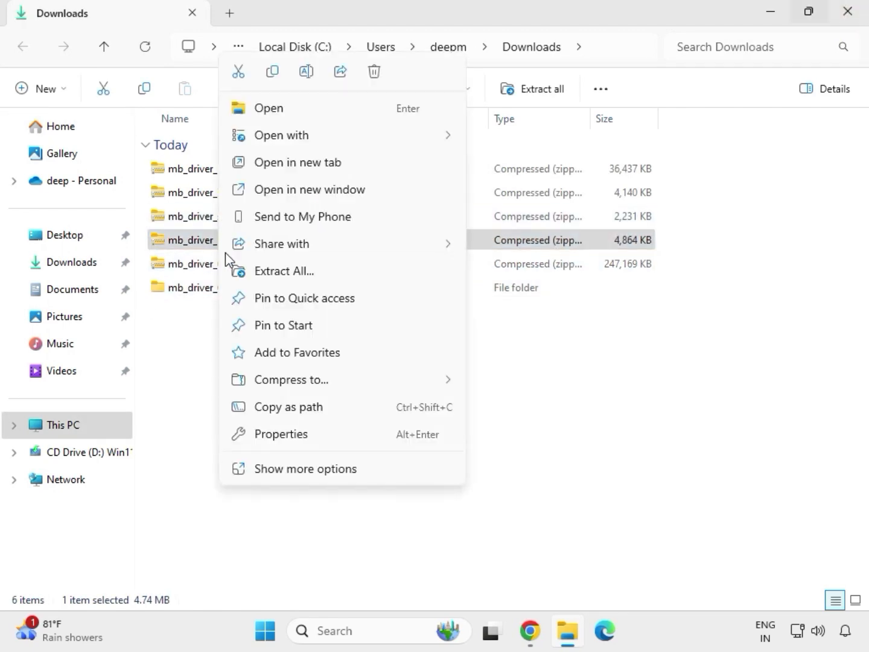
{"action": "left_click", "coordinate": [290, 470]}
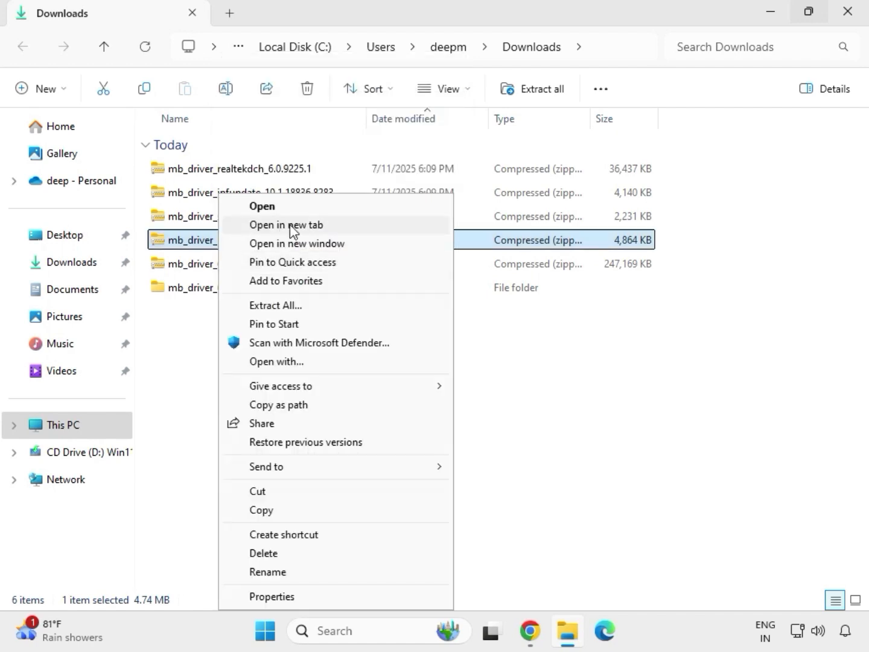
{"action": "left_click", "coordinate": [275, 306]}
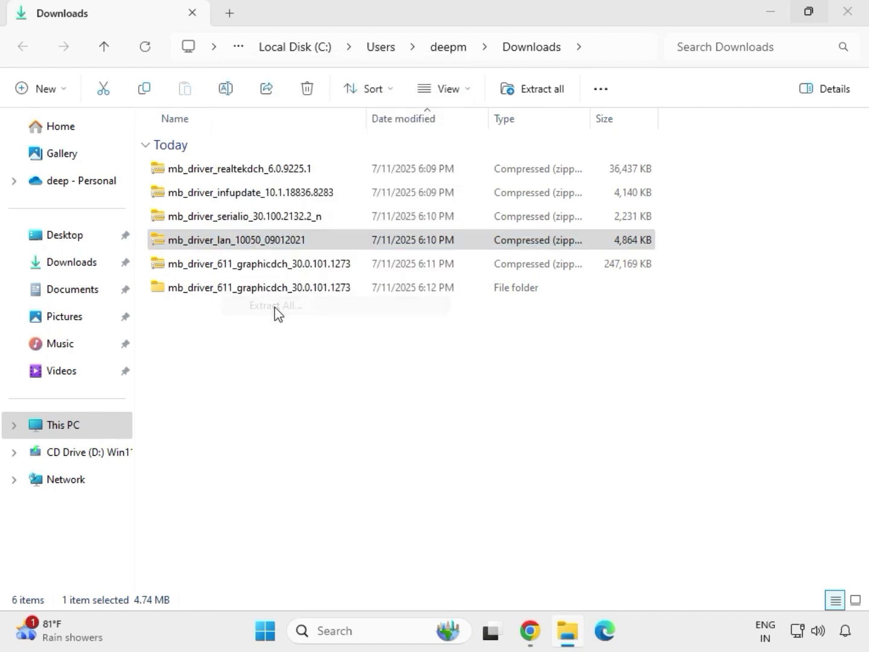
{"action": "left_click", "coordinate": [579, 477]}
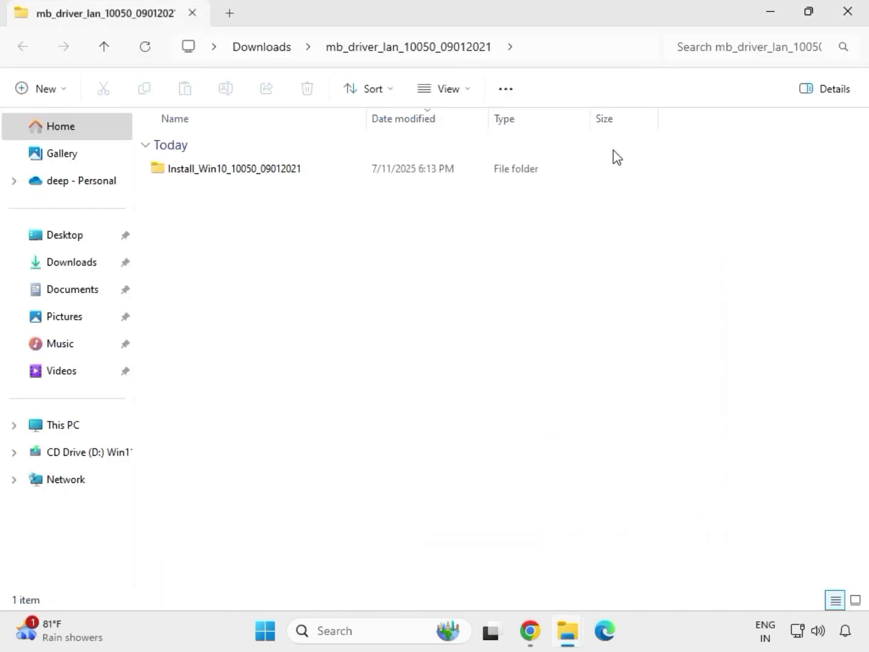
{"action": "left_click", "coordinate": [853, 17]}
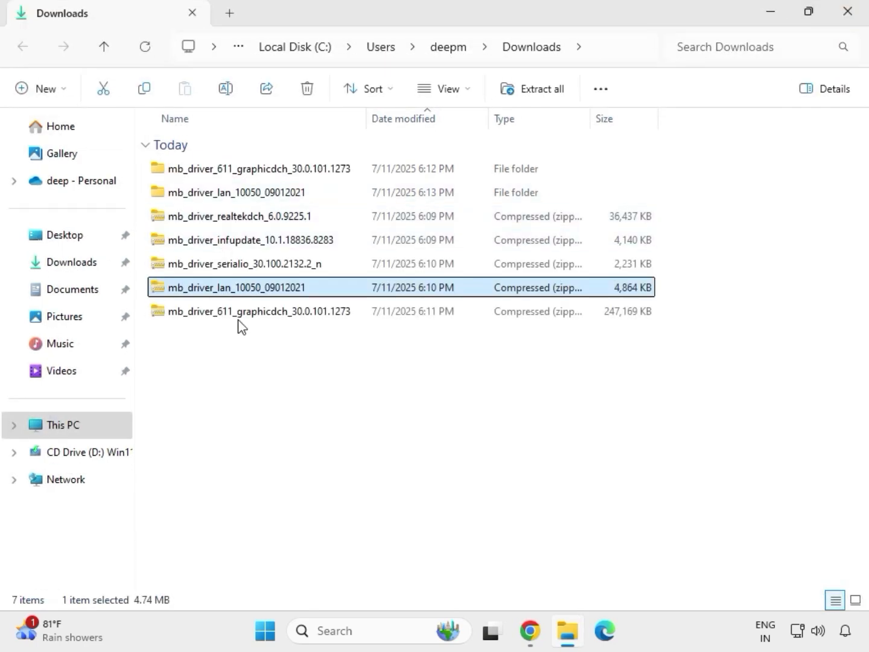
Step: Extract the mb_driver_serialio_30.100.2132.2_n archive into the suggested folder in Downloads
{"action": "left_click", "coordinate": [217, 268]}
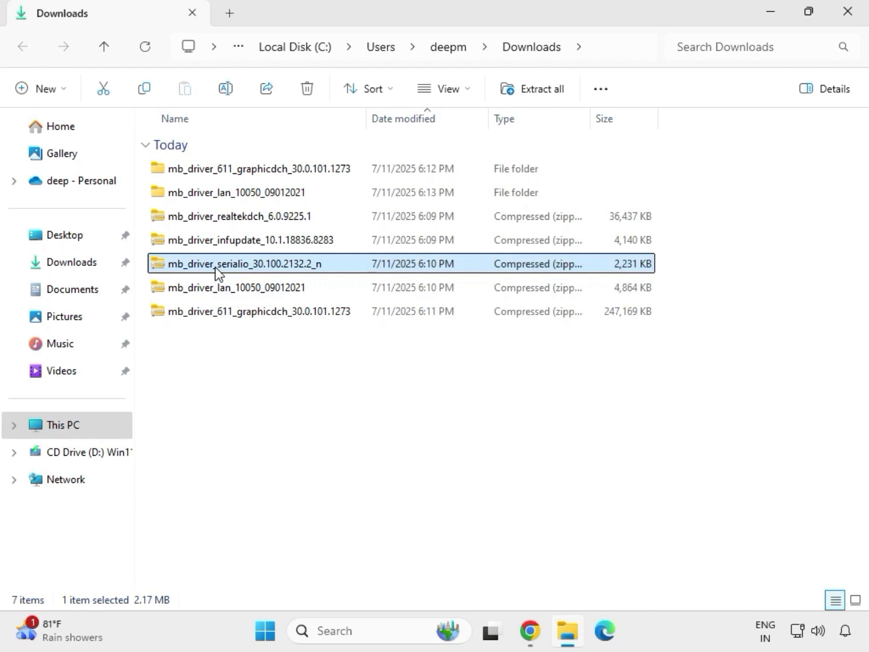
{"action": "right_click", "coordinate": [216, 268]}
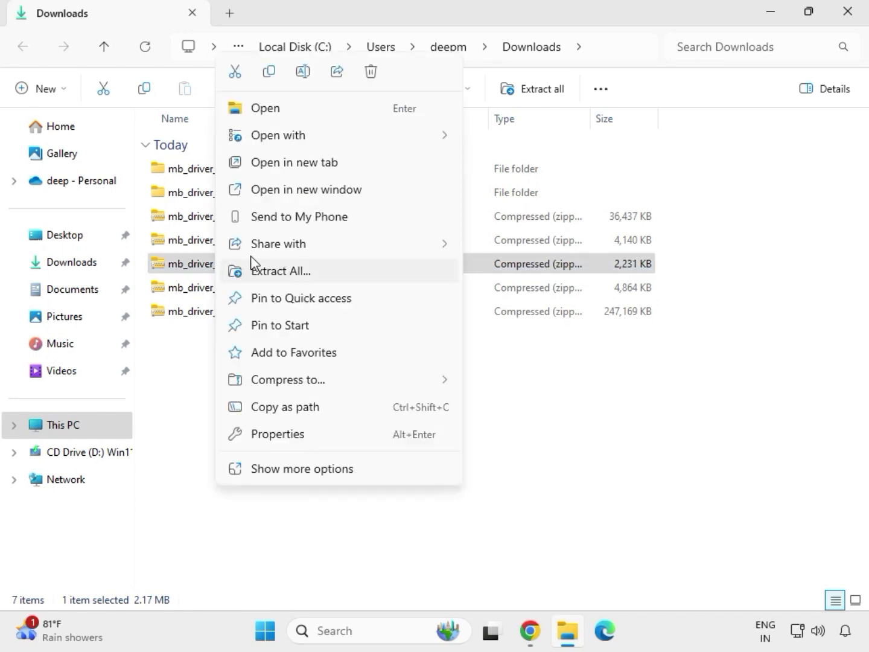
{"action": "left_click", "coordinate": [267, 271]}
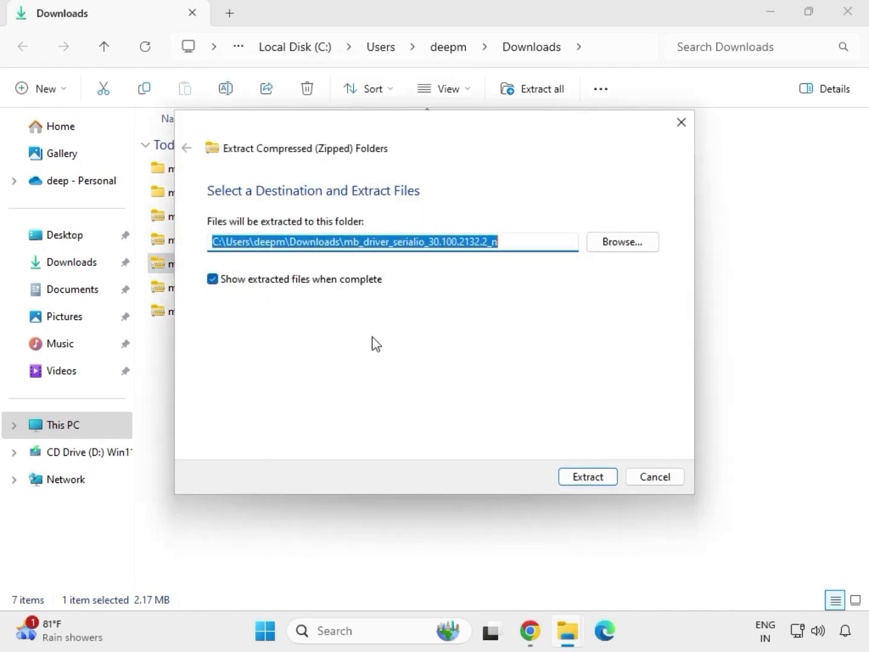
{"action": "left_click", "coordinate": [582, 476]}
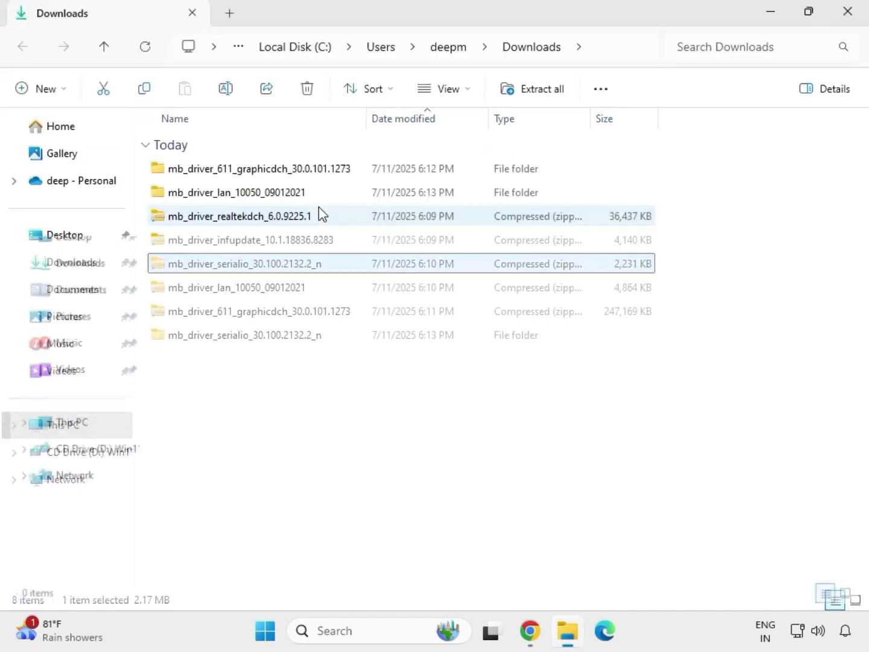
Step: Extract the mb_driver_infupdate_10.1.18836.8283 archive into the suggested folder in Downloads and close the extracted folder's window
{"action": "left_click", "coordinate": [223, 239]}
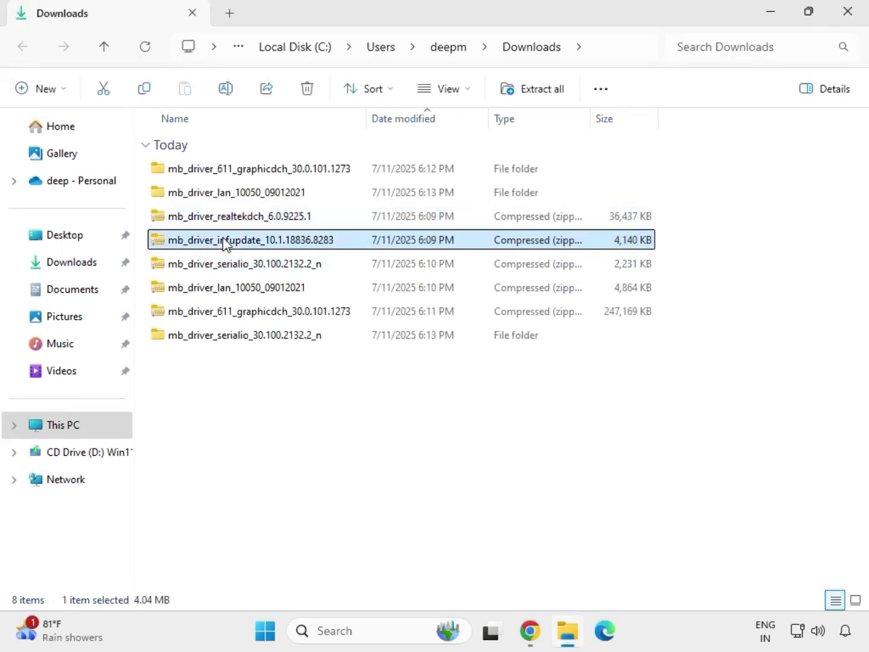
{"action": "right_click", "coordinate": [225, 243]}
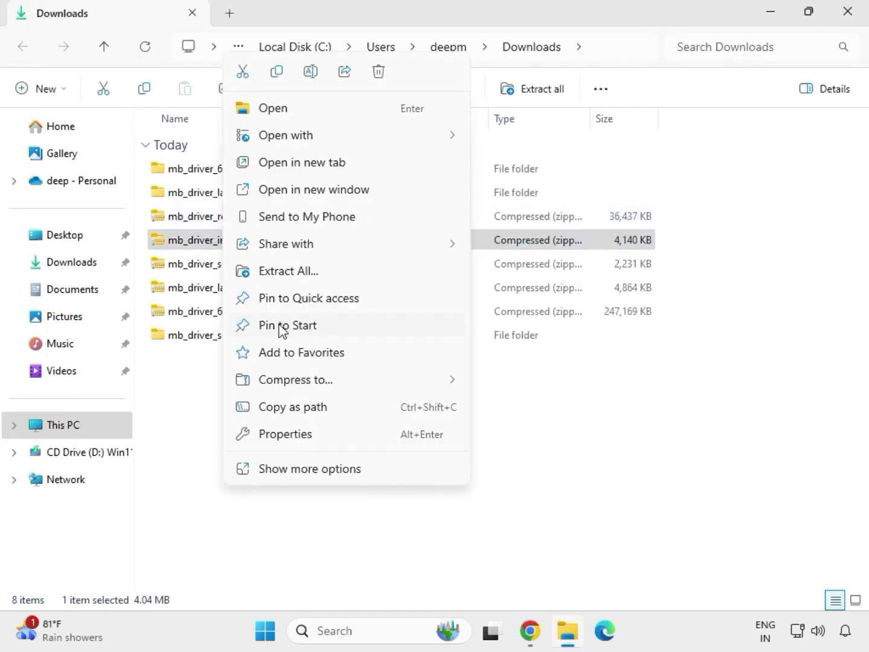
{"action": "left_click", "coordinate": [301, 272]}
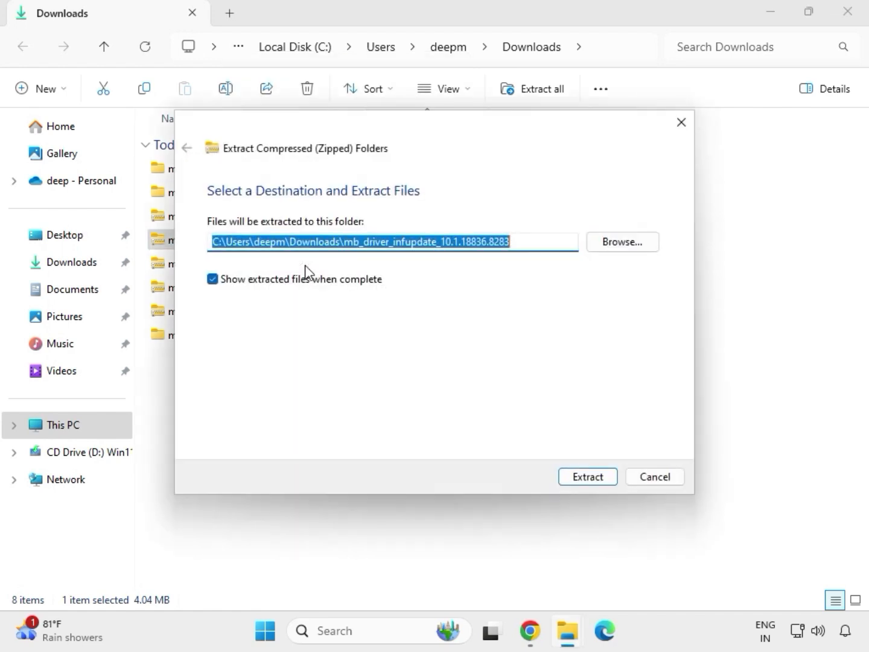
{"action": "left_click", "coordinate": [576, 481]}
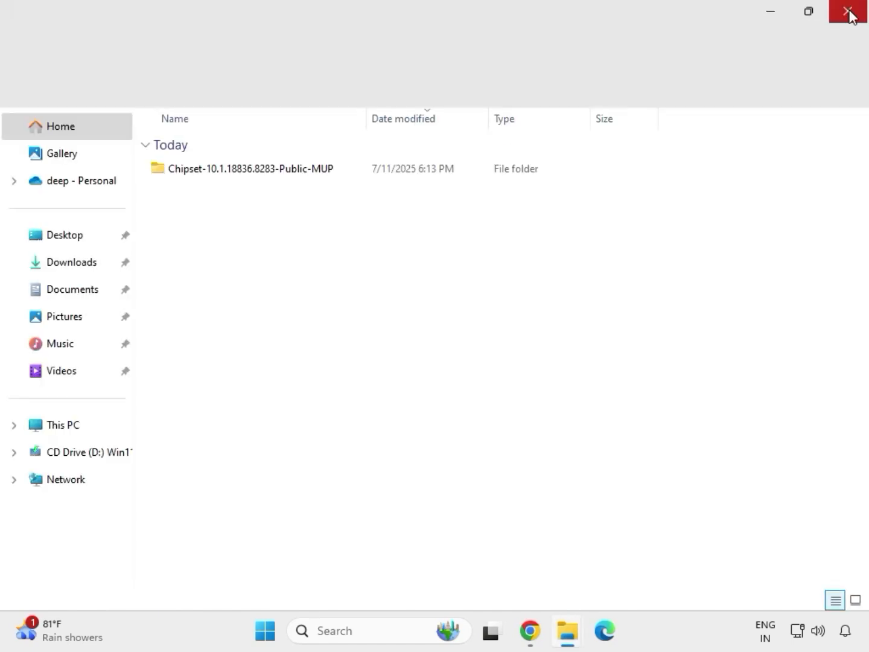
{"action": "left_click", "coordinate": [848, 14]}
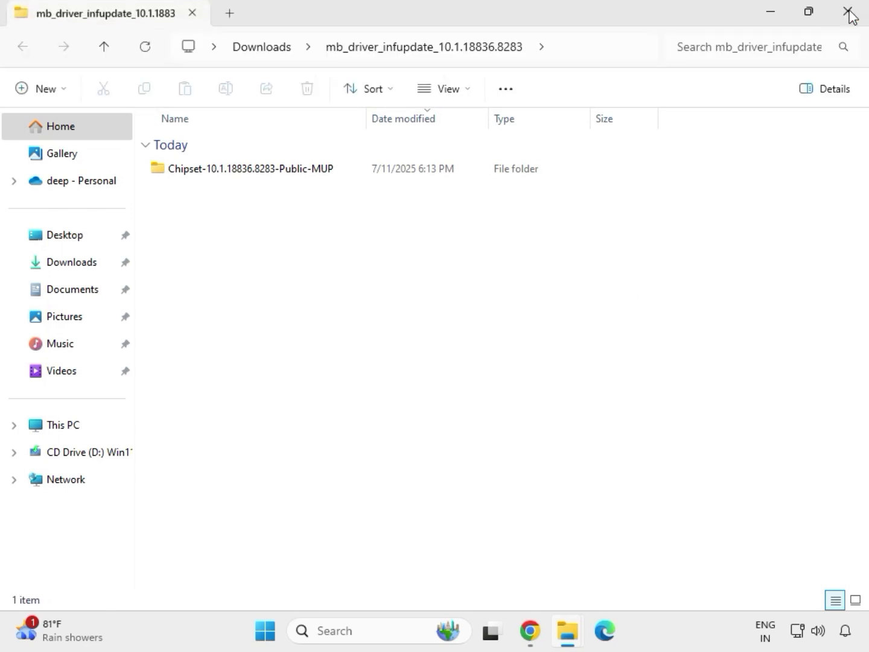
Step: Extract the mb_driver_realtekdch_6.0.9225.1 archive into the suggested folder in Downloads and close the extracted folder's window
{"action": "left_click", "coordinate": [233, 218]}
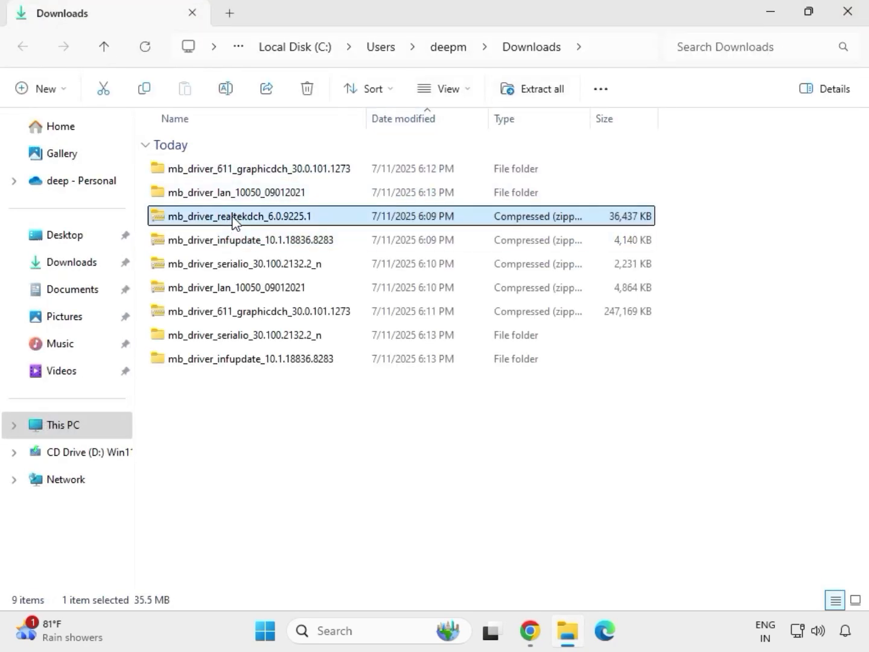
{"action": "right_click", "coordinate": [233, 219]}
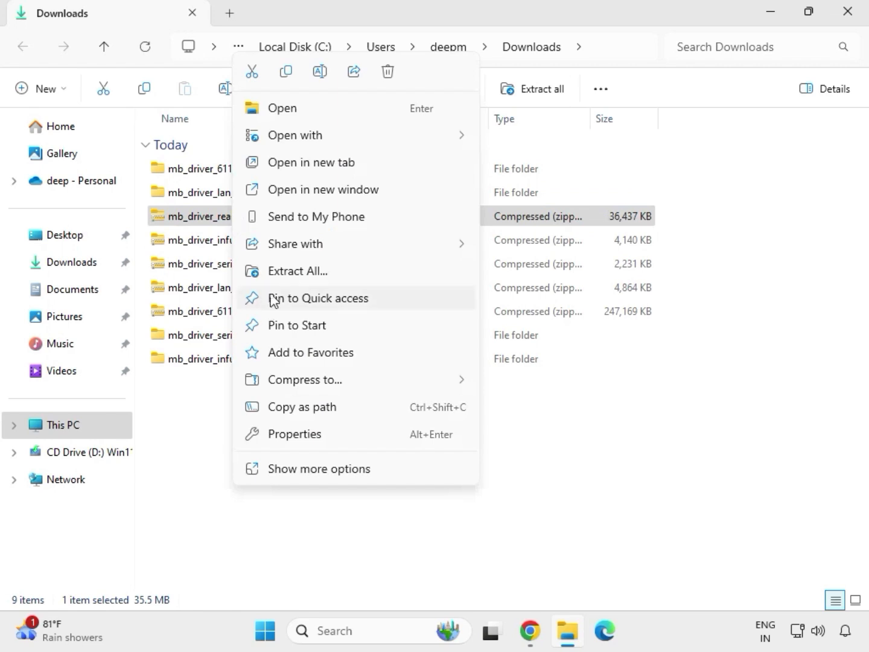
{"action": "left_click", "coordinate": [286, 273]}
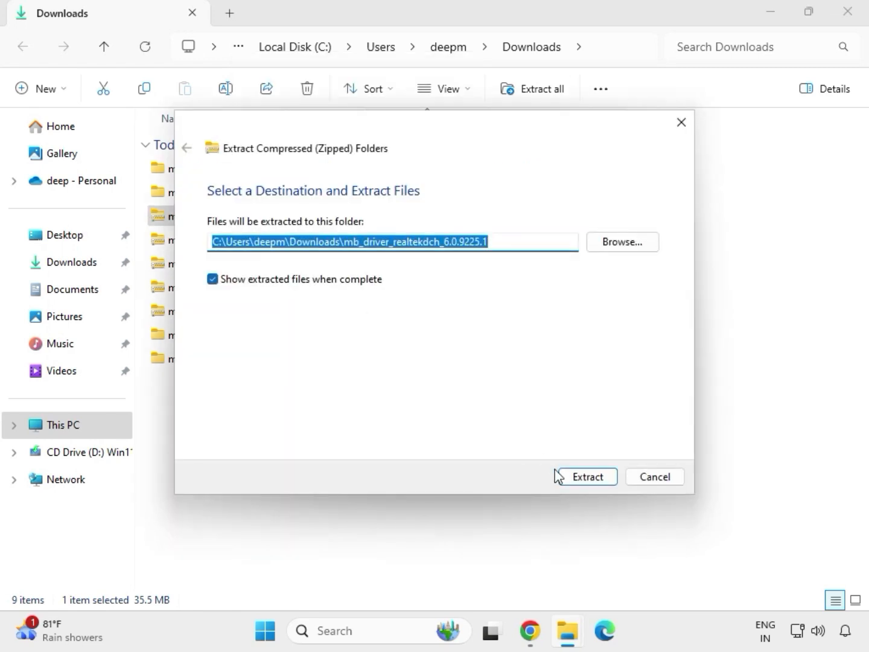
{"action": "left_click", "coordinate": [561, 477]}
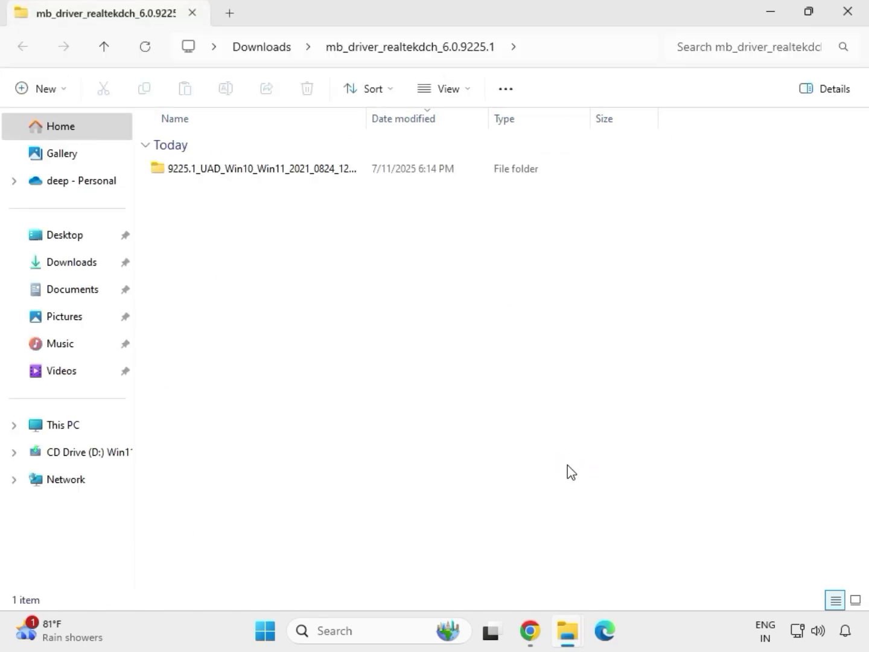
{"action": "left_click", "coordinate": [849, 23]}
{"action": "left_click", "coordinate": [410, 479]}
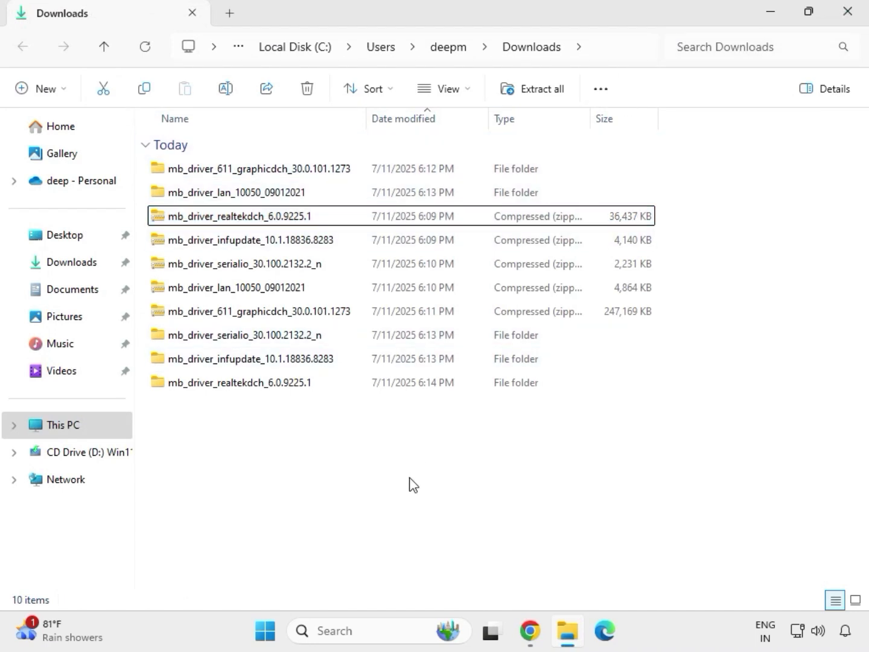
Step: Refresh the Downloads folder listing so the extracted folders are grouped together
{"action": "right_click", "coordinate": [364, 448]}
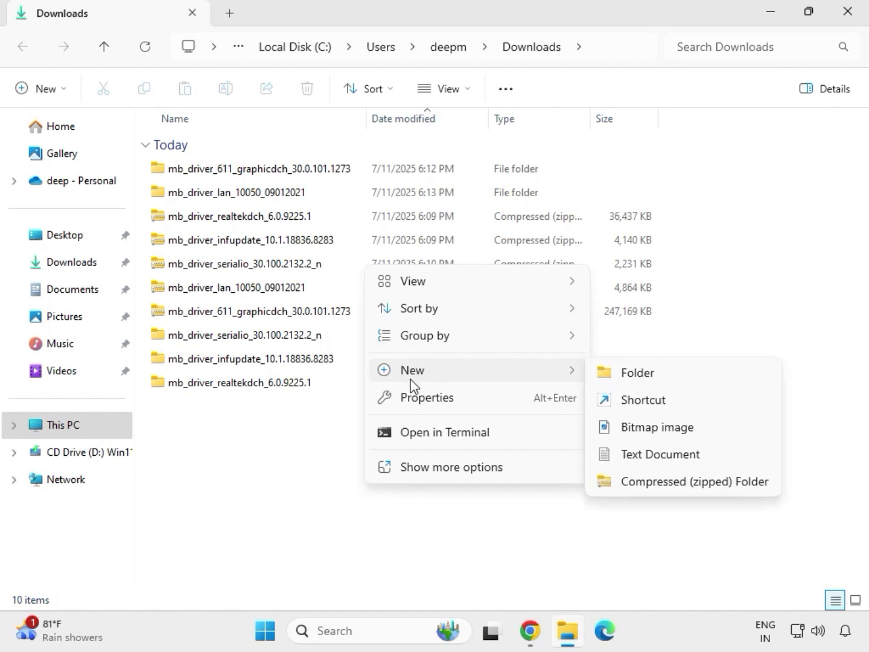
{"action": "key", "text": "Escape"}
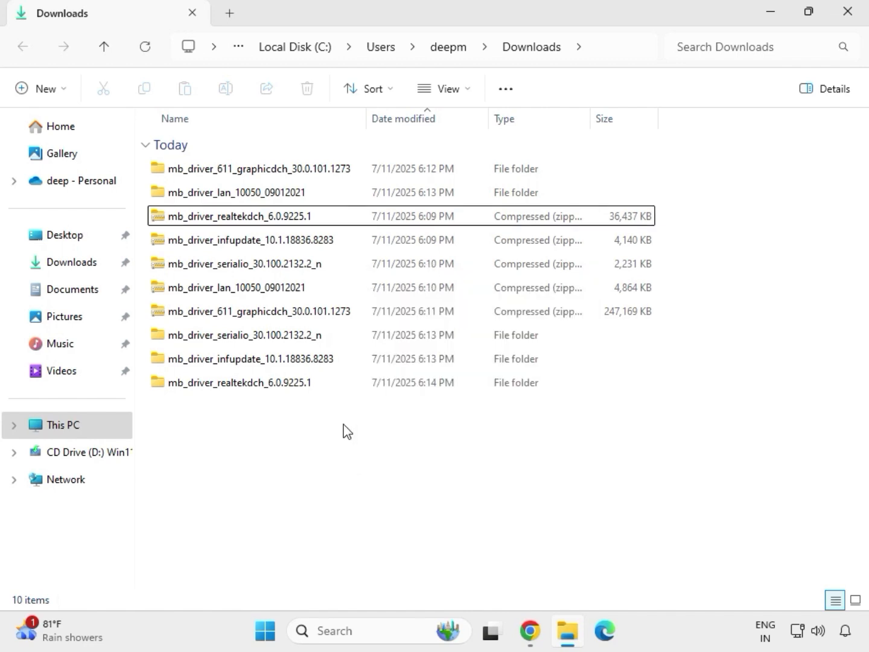
{"action": "right_click", "coordinate": [343, 425]}
{"action": "left_click", "coordinate": [396, 440]}
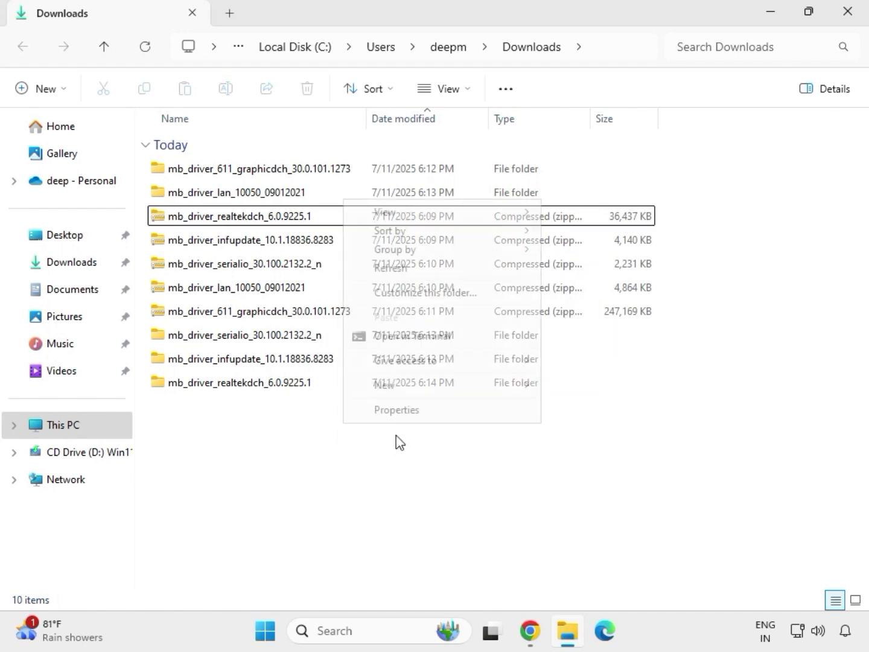
{"action": "left_click", "coordinate": [399, 269]}
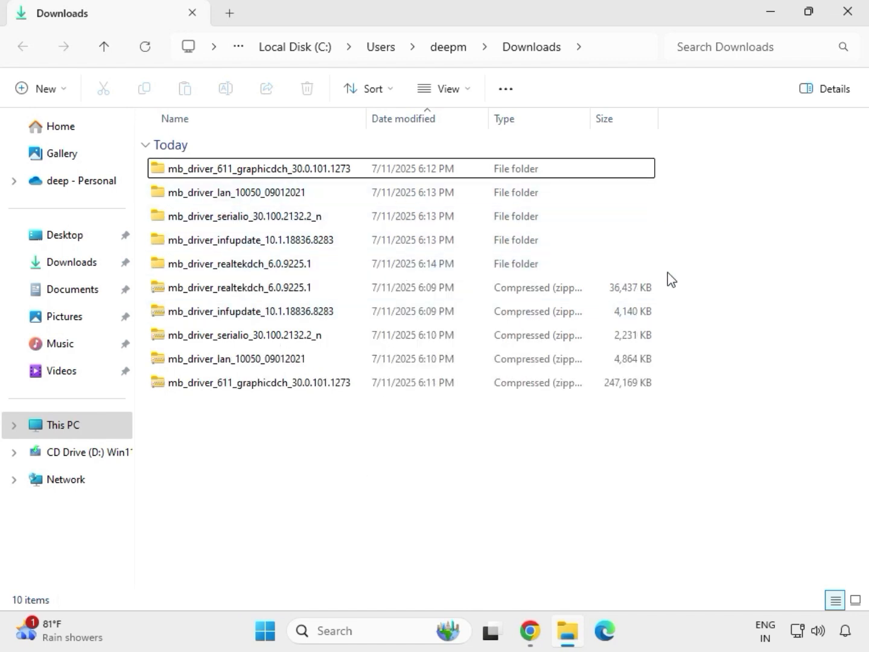
Step: Run the installer in the extracted mb_driver_611_graphicdch_30.0.101.1273 folder, allow it to make changes, and close the folder's window
{"action": "left_click_drag", "start_coordinate": [667, 273], "coordinate": [254, 174]}
{"action": "left_click", "coordinate": [254, 175]}
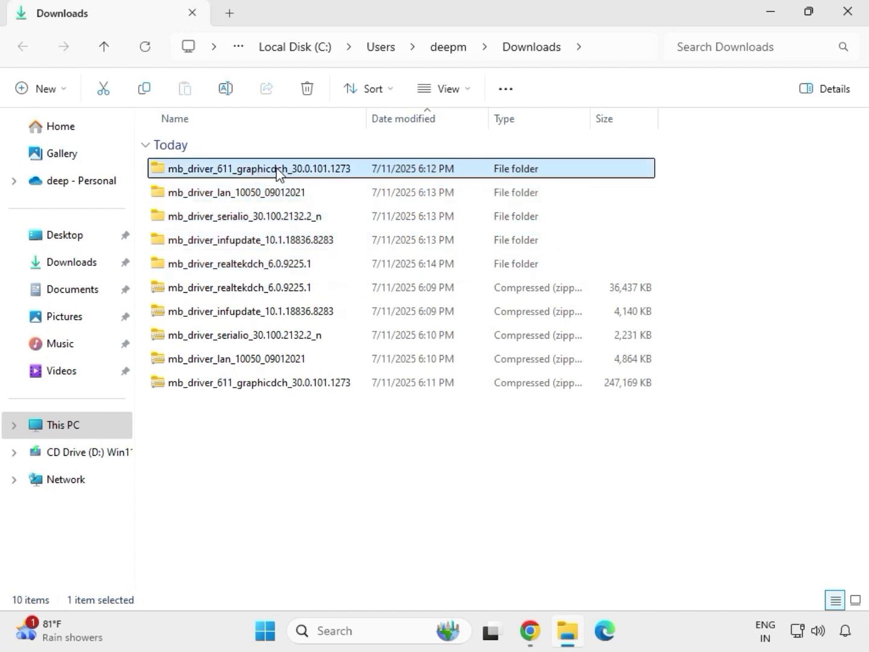
{"action": "double_click", "coordinate": [276, 174]}
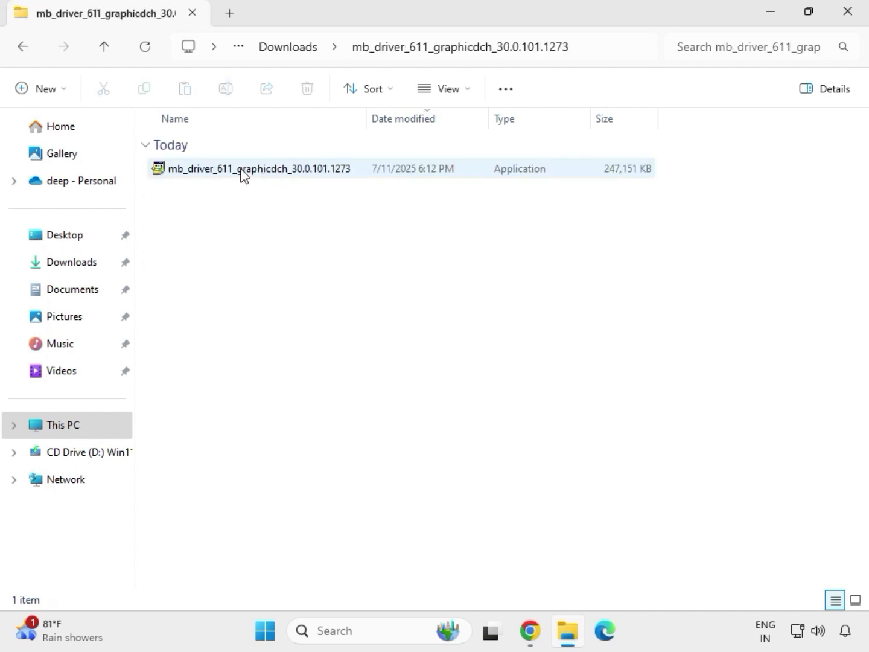
{"action": "left_click", "coordinate": [242, 173]}
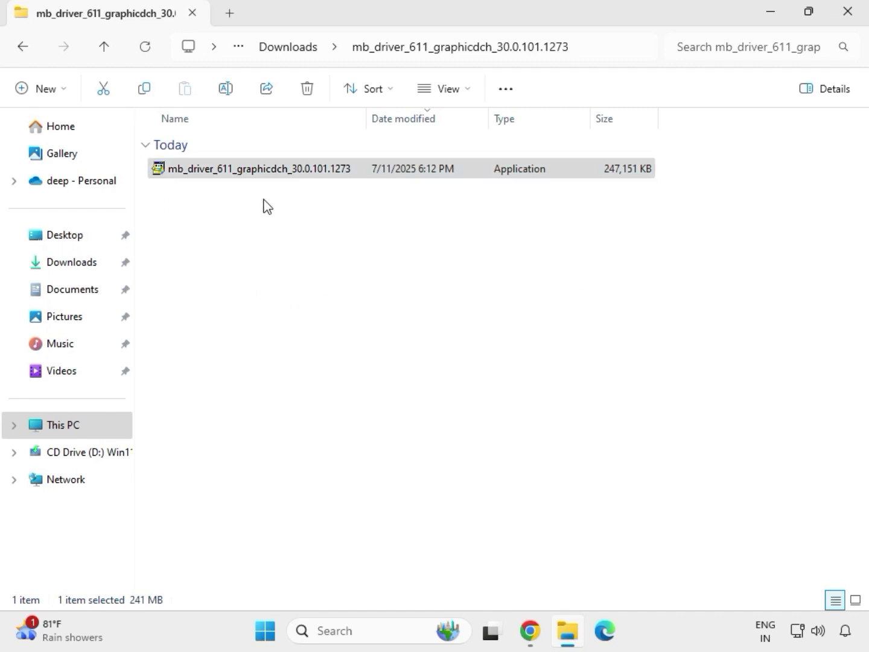
{"action": "right_click", "coordinate": [242, 172]}
{"action": "left_click", "coordinate": [319, 309]}
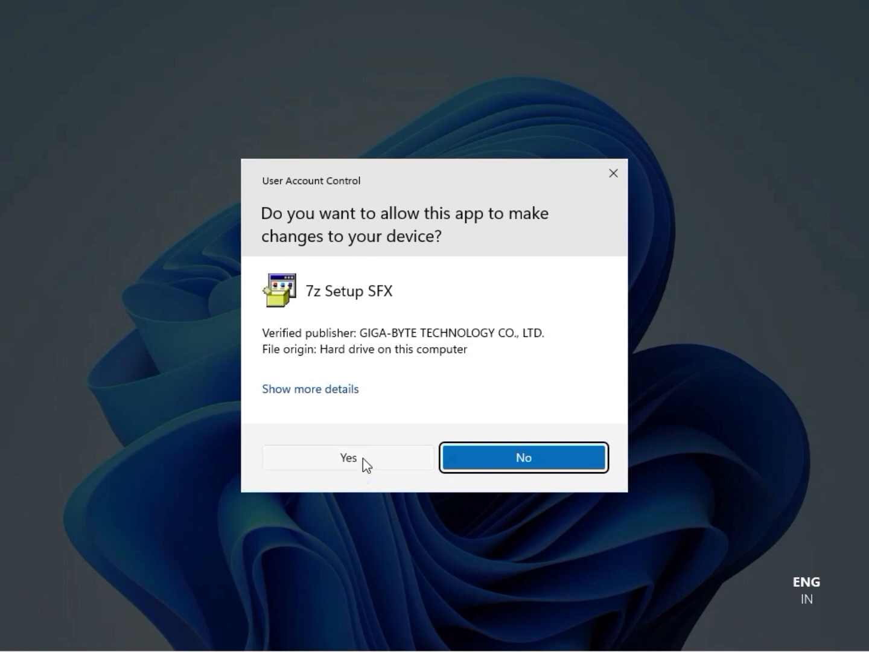
{"action": "left_click", "coordinate": [362, 459]}
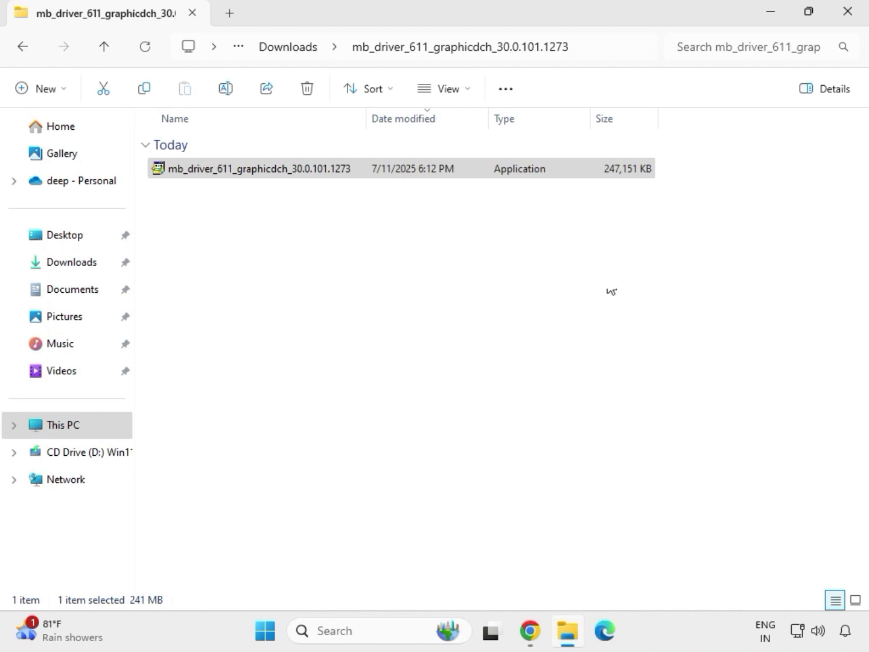
{"action": "left_click", "coordinate": [857, 23]}
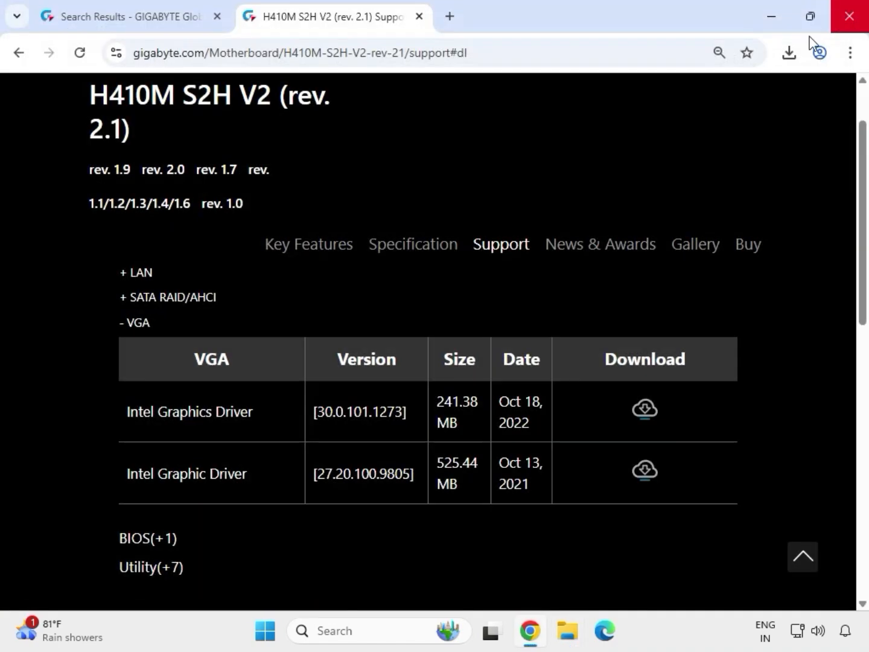
Step: Switch to File Explorer, open the Downloads folder and select the extracted mb_driver_lan_10050_09012021 folder
{"action": "left_click", "coordinate": [568, 633]}
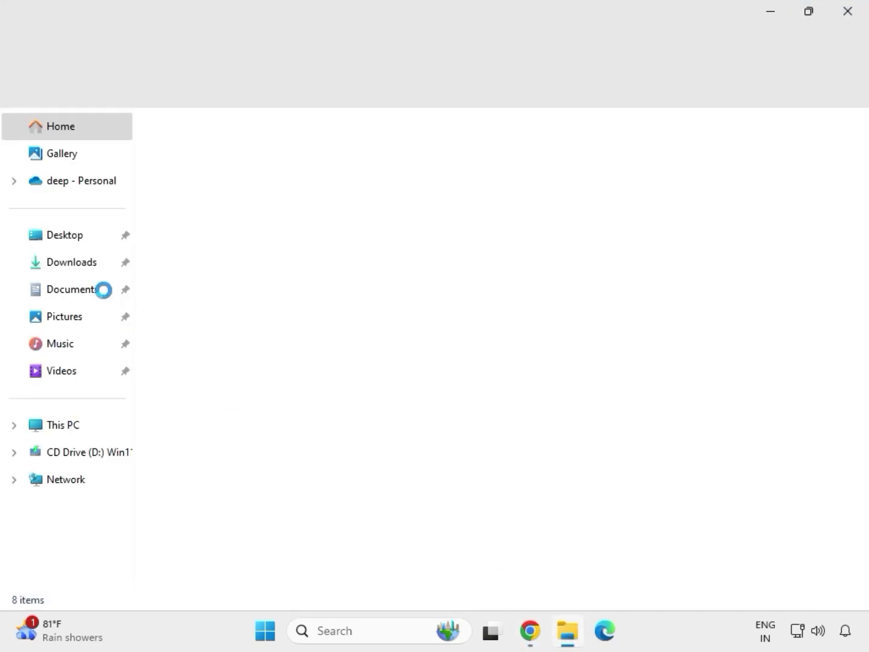
{"action": "left_click", "coordinate": [80, 263]}
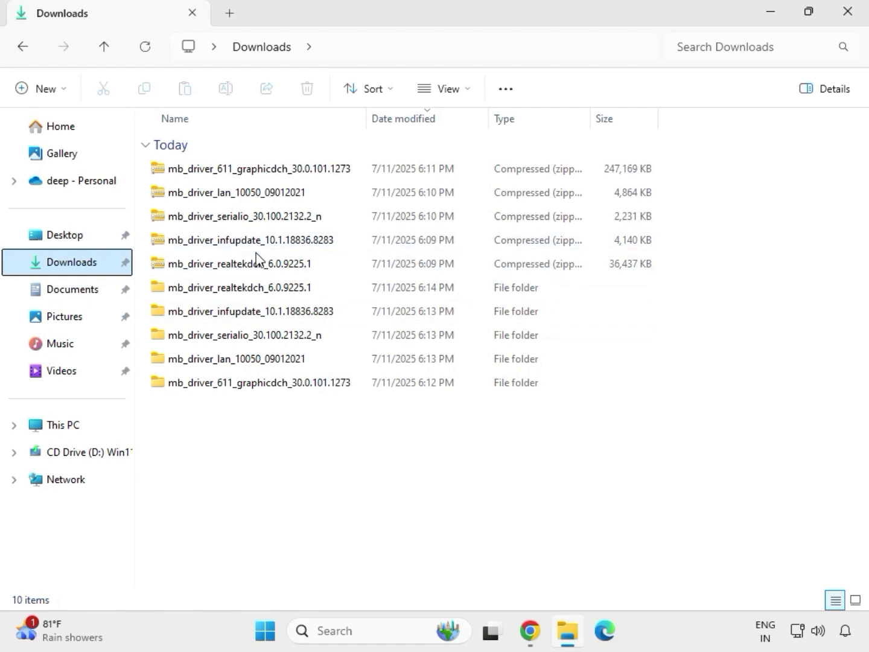
{"action": "left_click", "coordinate": [247, 293]}
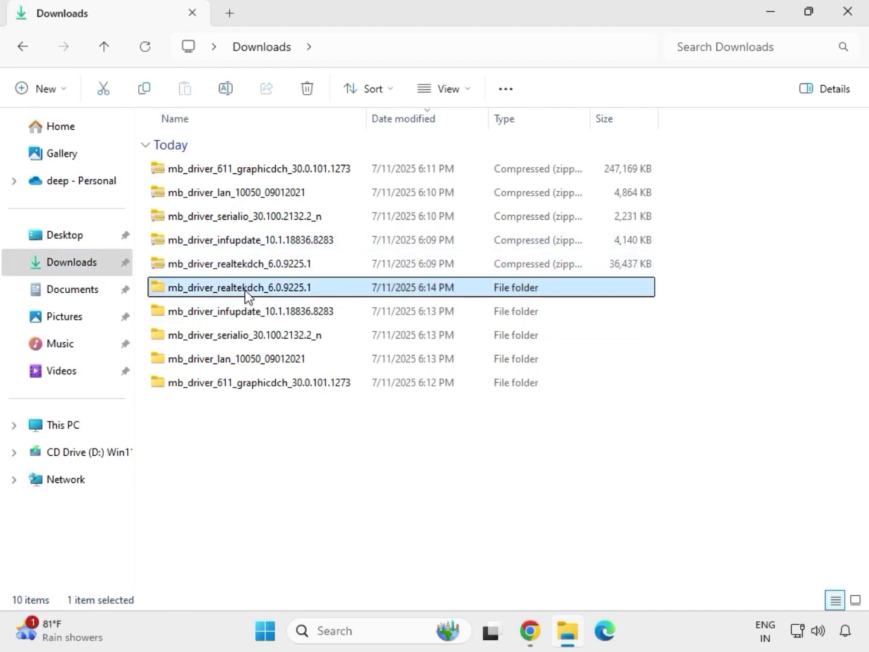
{"action": "left_click", "coordinate": [281, 383]}
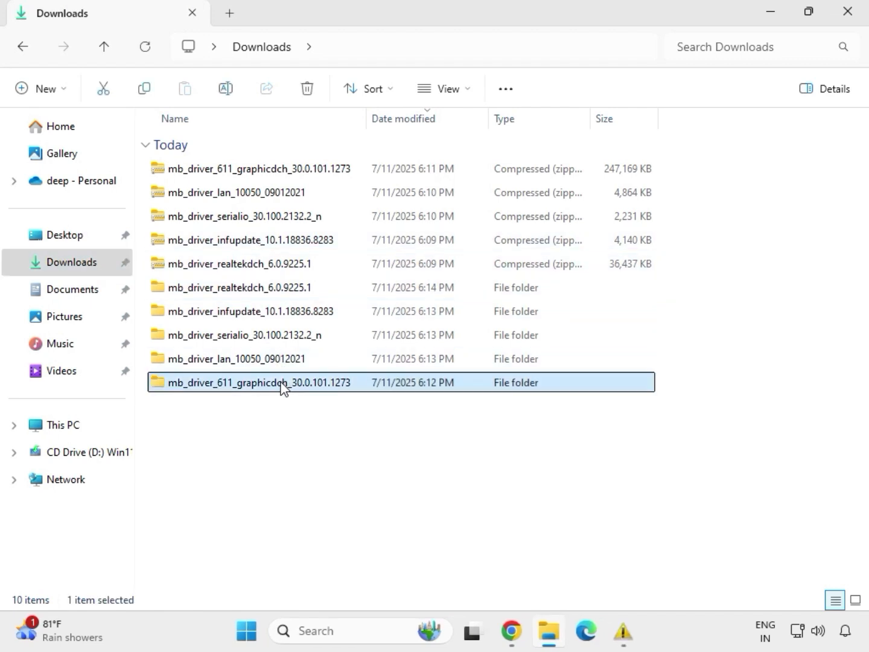
{"action": "left_click", "coordinate": [269, 359]}
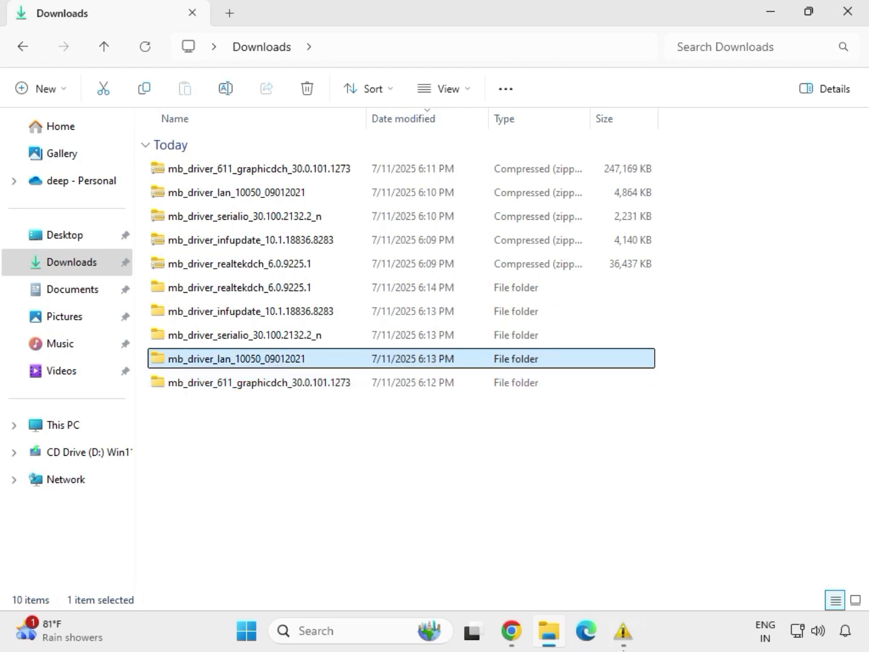
Step: Run the Install_Win10_10050_09012021 installer from the extracted mb_driver_lan_10050_09012021 folder and allow it to make changes
{"action": "mouse_move", "coordinate": [623, 631]}
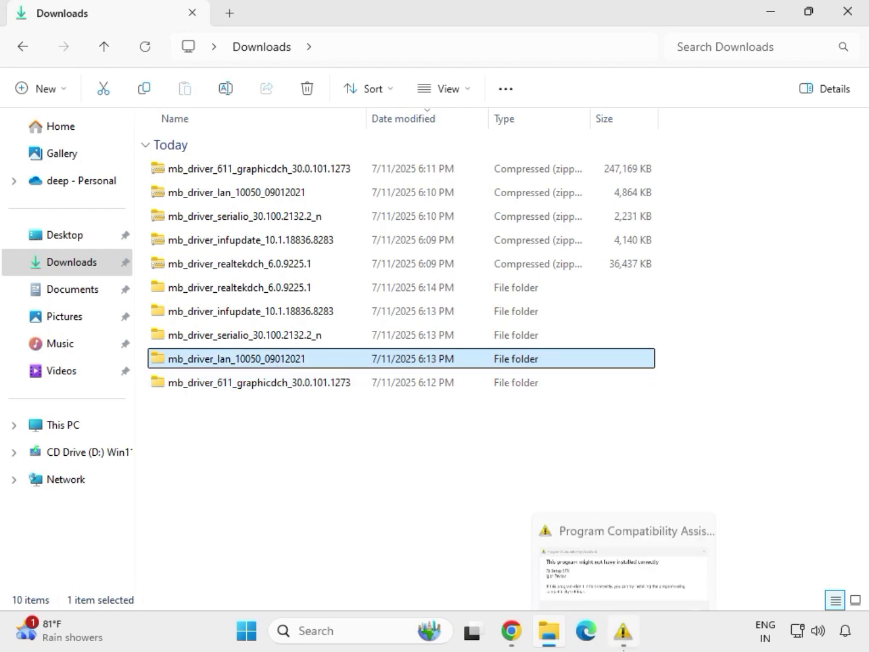
{"action": "double_click", "coordinate": [272, 362]}
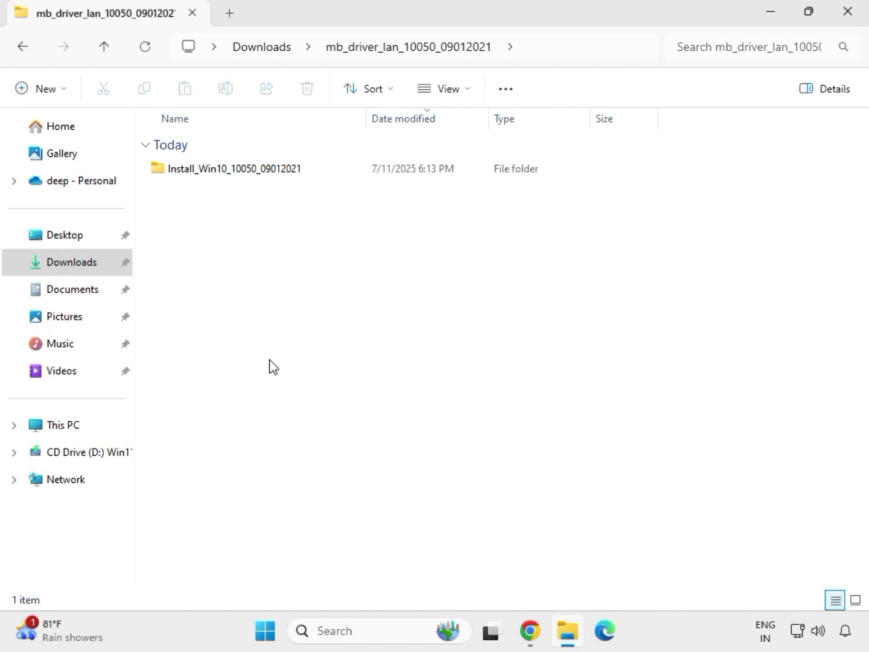
{"action": "double_click", "coordinate": [216, 174]}
{"action": "double_click", "coordinate": [217, 174]}
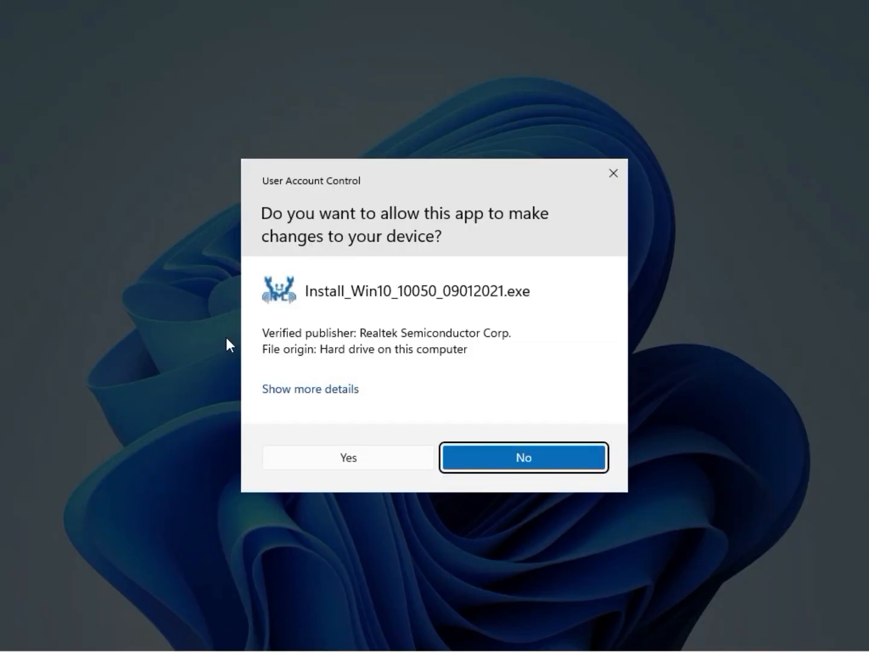
{"action": "left_click", "coordinate": [335, 458]}
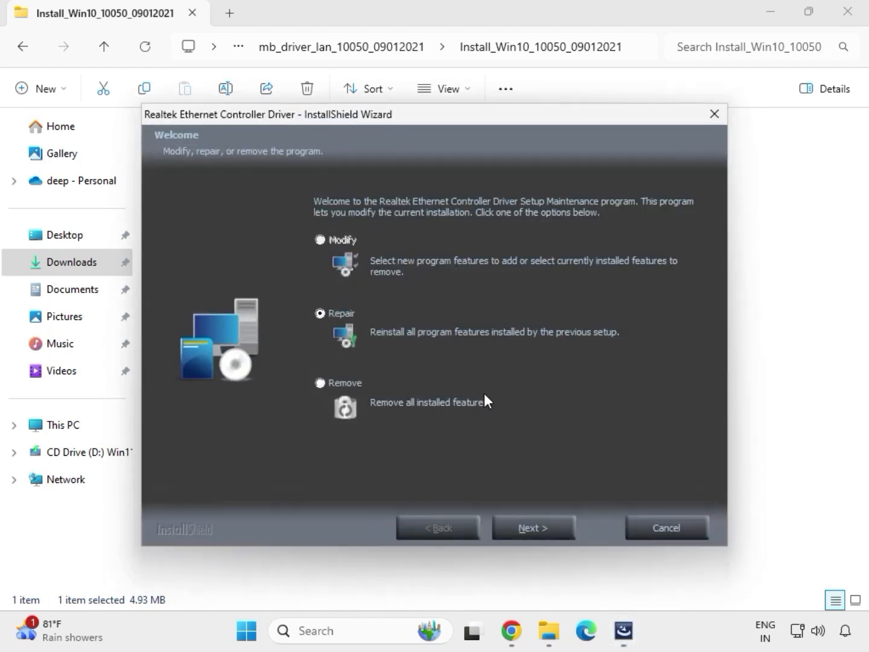
Step: Repair the Realtek Ethernet Controller Driver, finish the wizard and return to the Downloads folder
{"action": "left_click", "coordinate": [554, 529]}
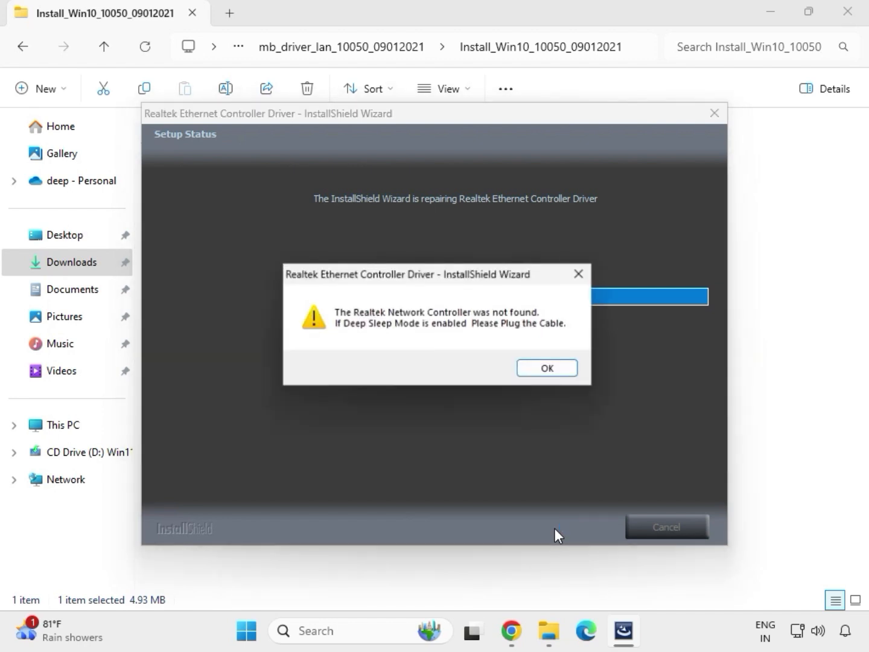
{"action": "left_click", "coordinate": [531, 366]}
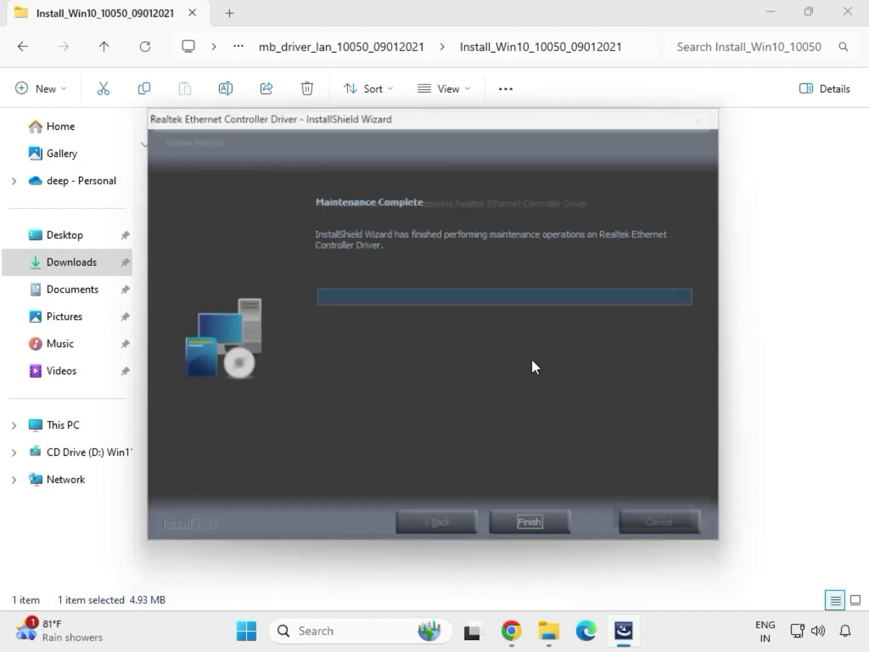
{"action": "left_click", "coordinate": [533, 527]}
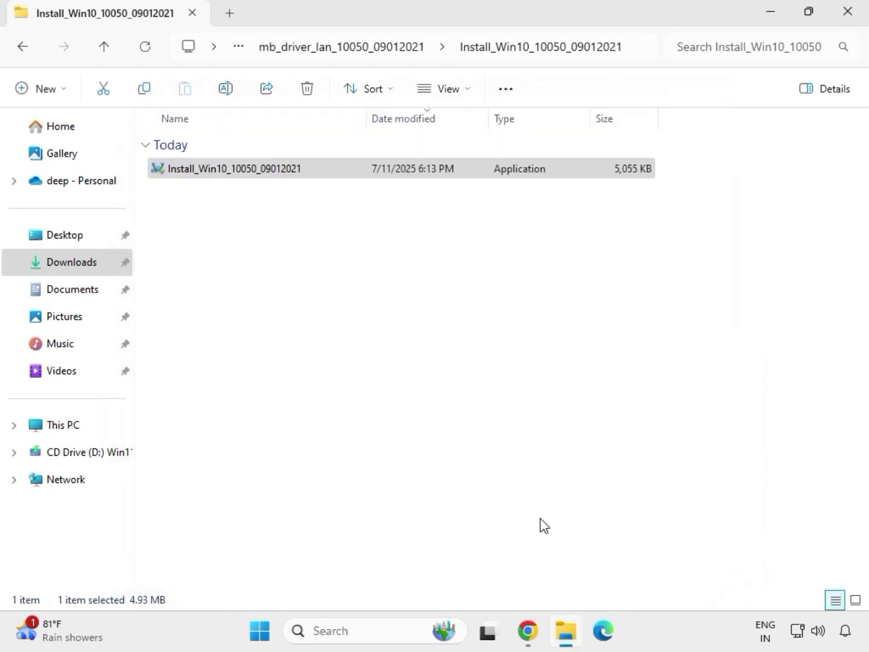
{"action": "left_click", "coordinate": [25, 50]}
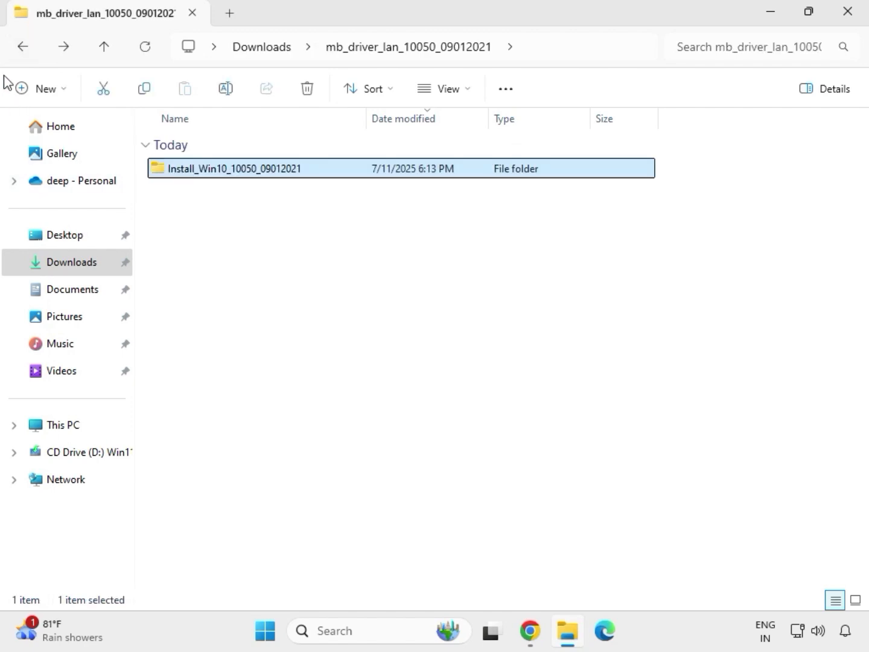
{"action": "left_click", "coordinate": [21, 48]}
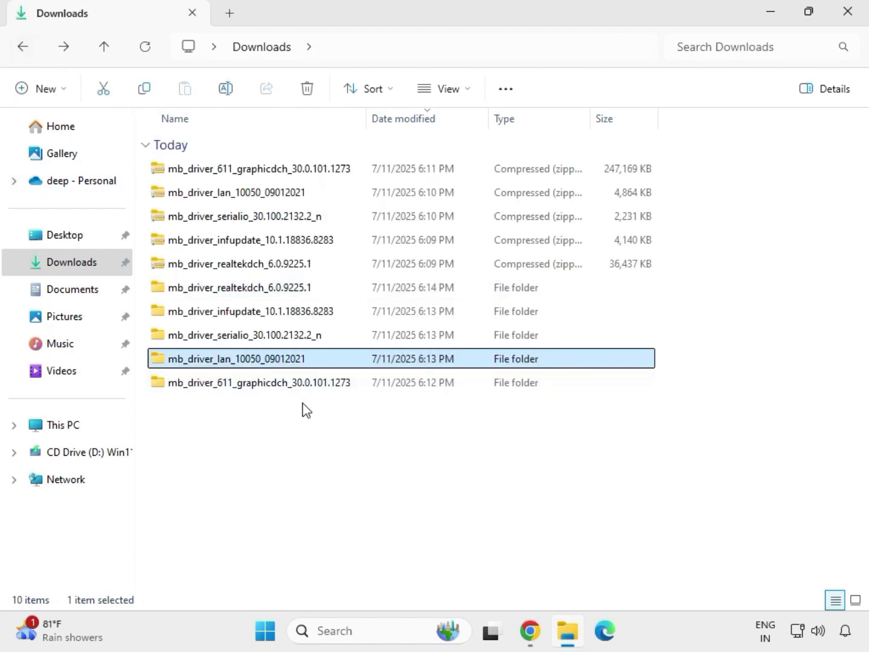
Step: Try to install the Intel Serial IO driver by running SetupSerialIO as administrator, close the setup and return to Downloads
{"action": "double_click", "coordinate": [244, 335]}
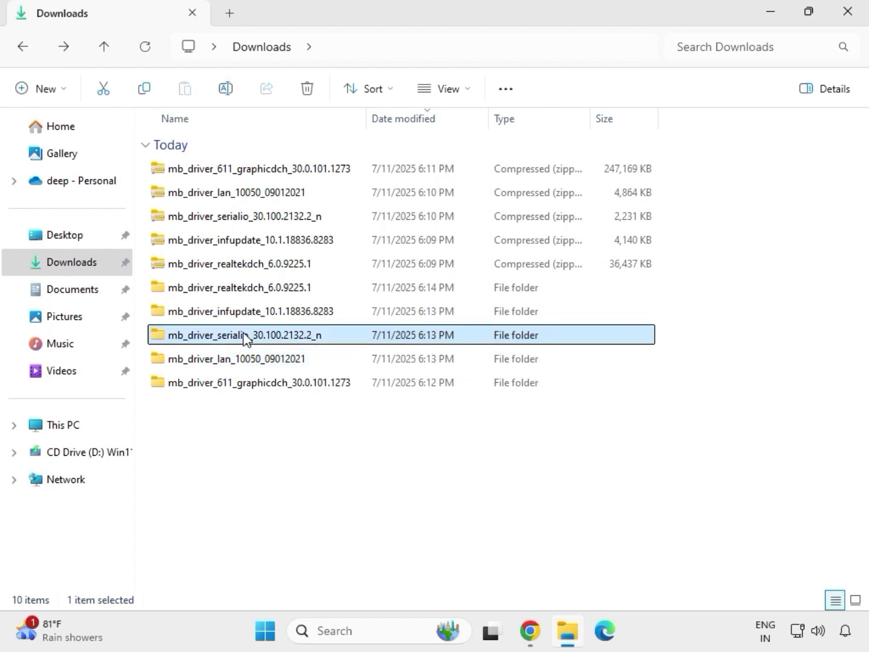
{"action": "double_click", "coordinate": [258, 170]}
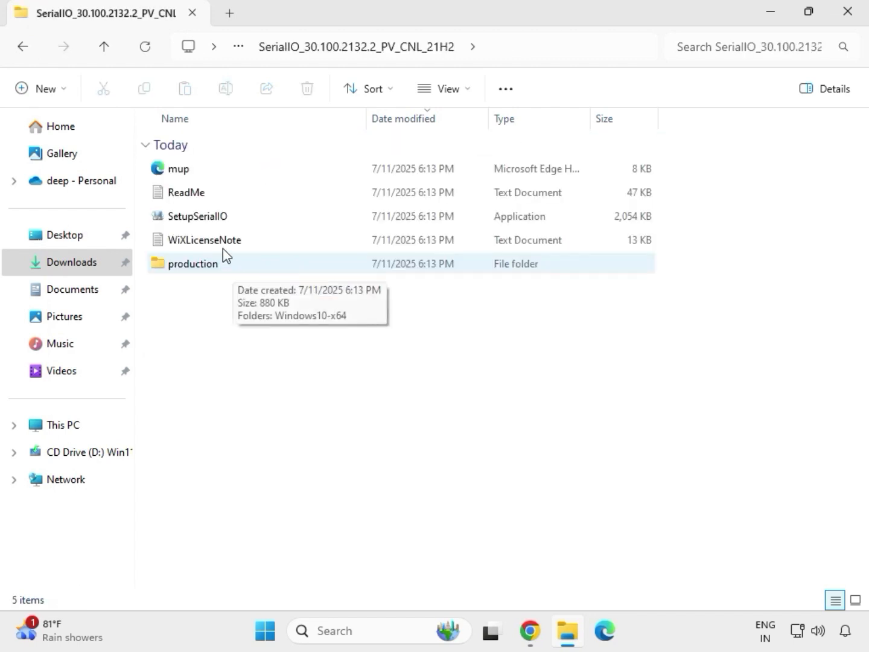
{"action": "left_click", "coordinate": [219, 221]}
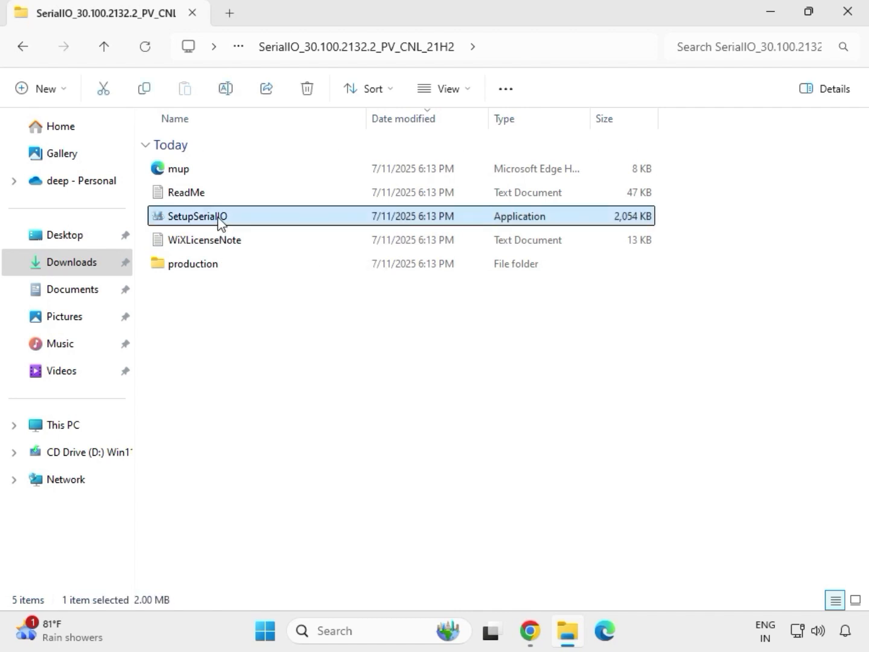
{"action": "right_click", "coordinate": [219, 221]}
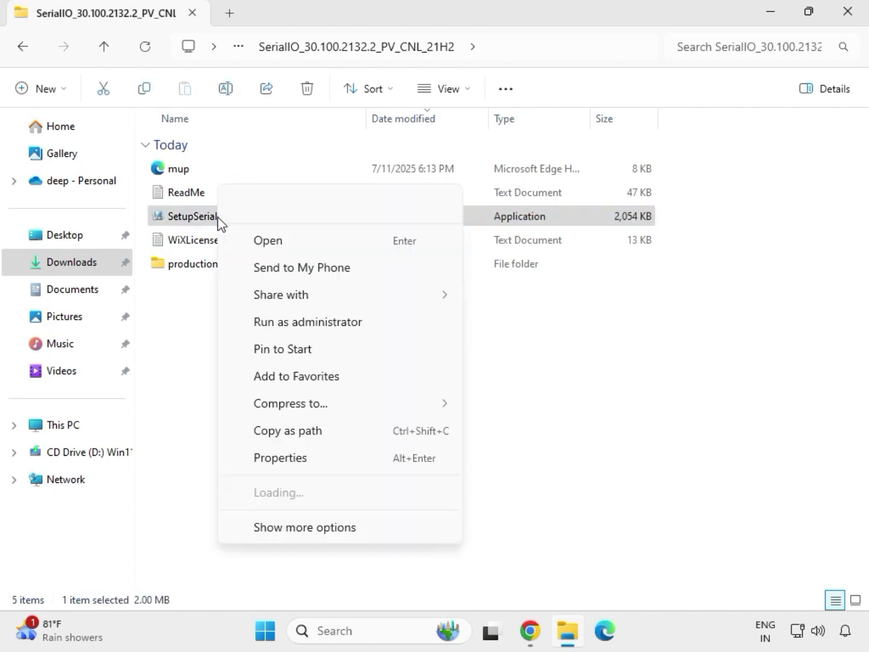
{"action": "left_click", "coordinate": [305, 324]}
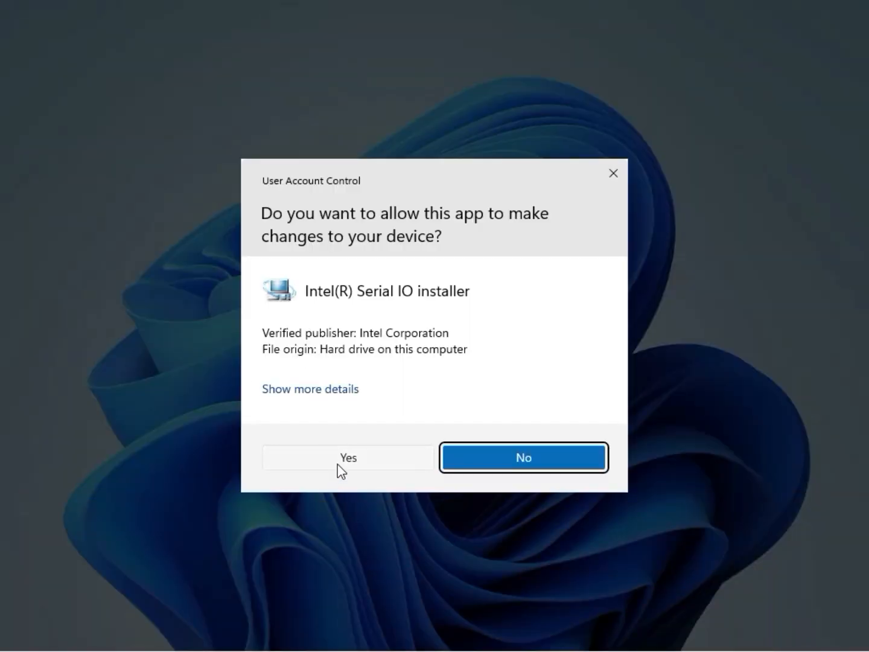
{"action": "left_click", "coordinate": [343, 457]}
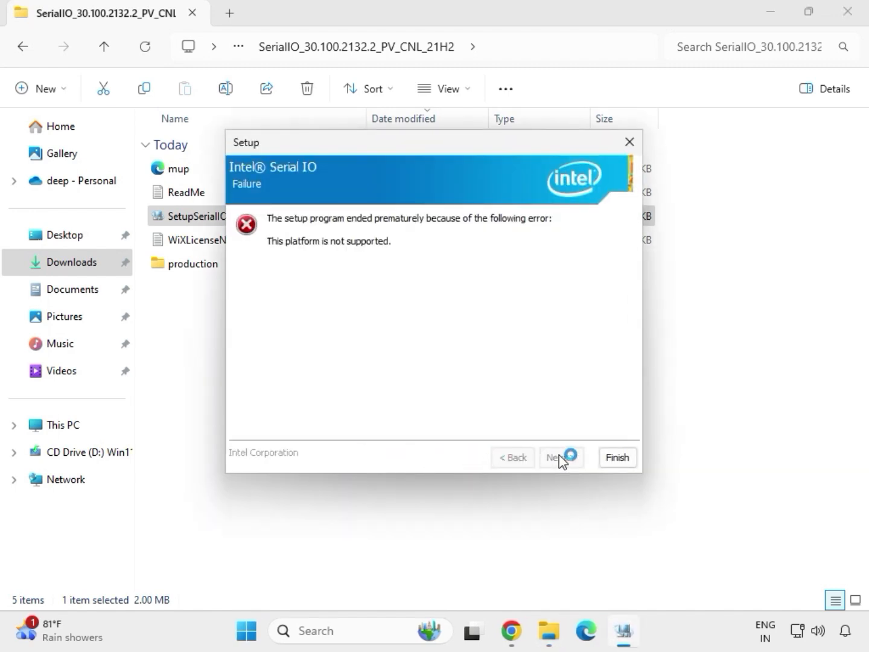
{"action": "left_click", "coordinate": [617, 460]}
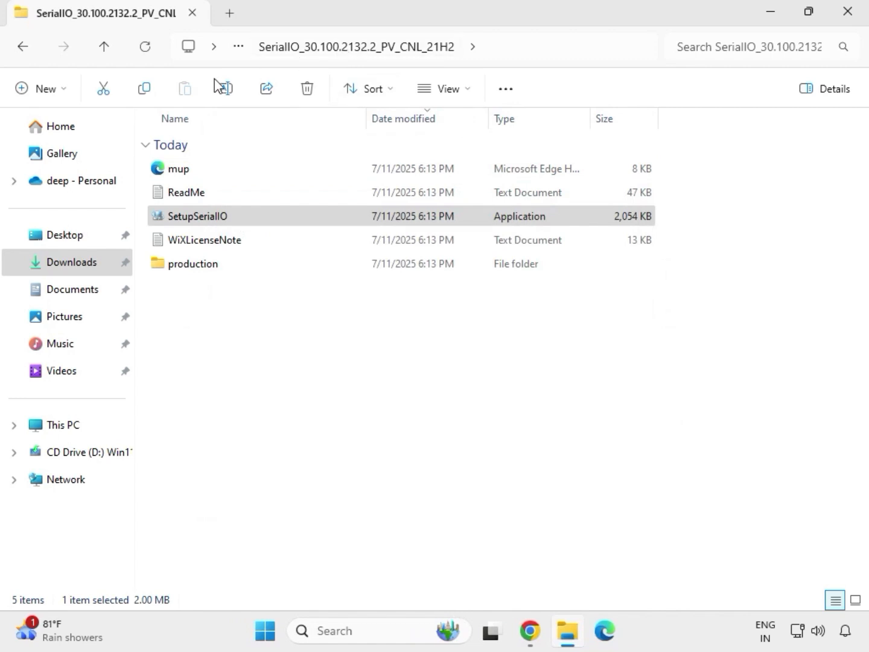
{"action": "left_click", "coordinate": [27, 52]}
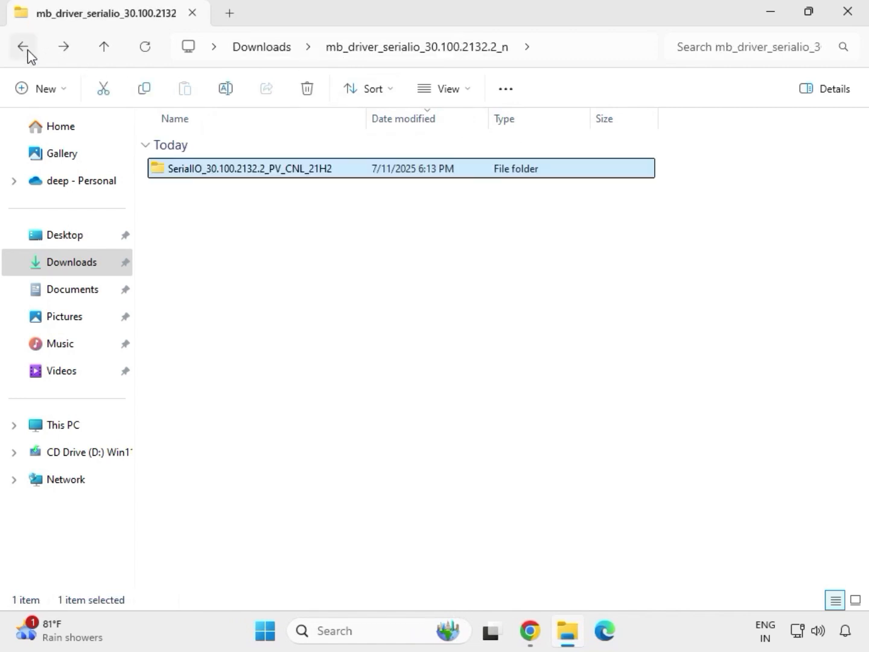
{"action": "left_click", "coordinate": [26, 52]}
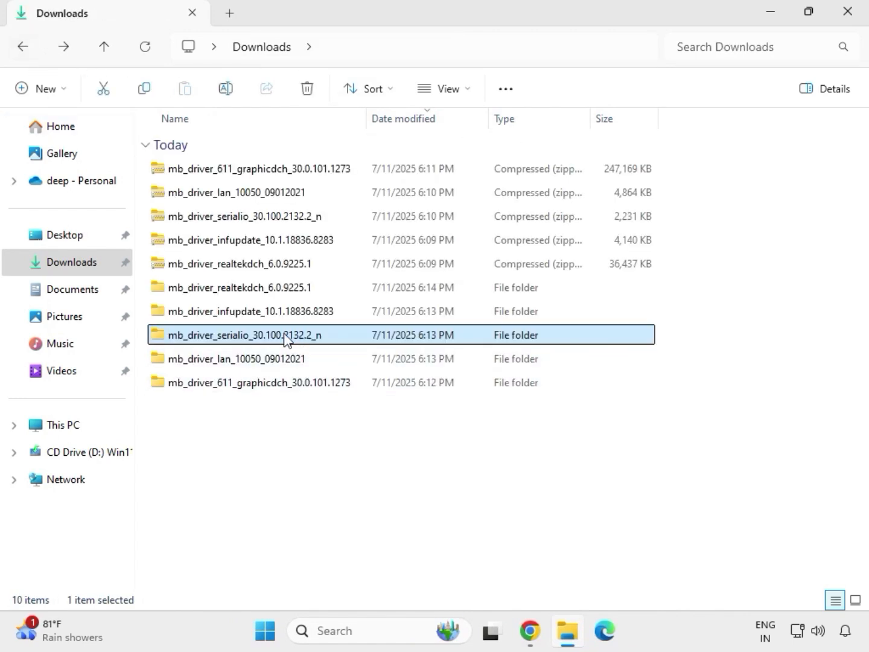
Step: Run SetupChipset as administrator from the extracted mb_driver_infupdate_10.1.18836.8283 folder and allow it to make changes
{"action": "left_click", "coordinate": [228, 318]}
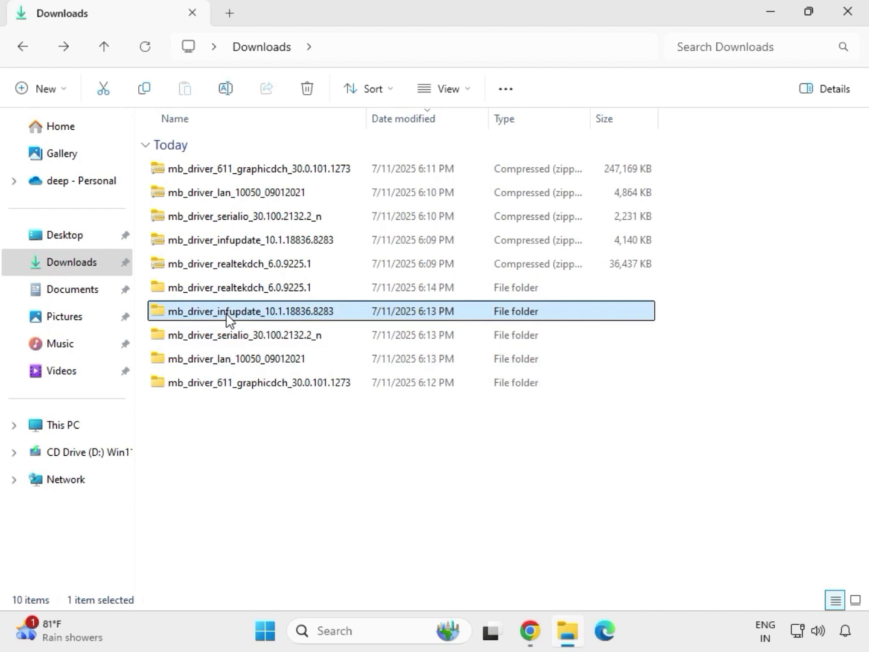
{"action": "double_click", "coordinate": [229, 319]}
{"action": "double_click", "coordinate": [229, 173]}
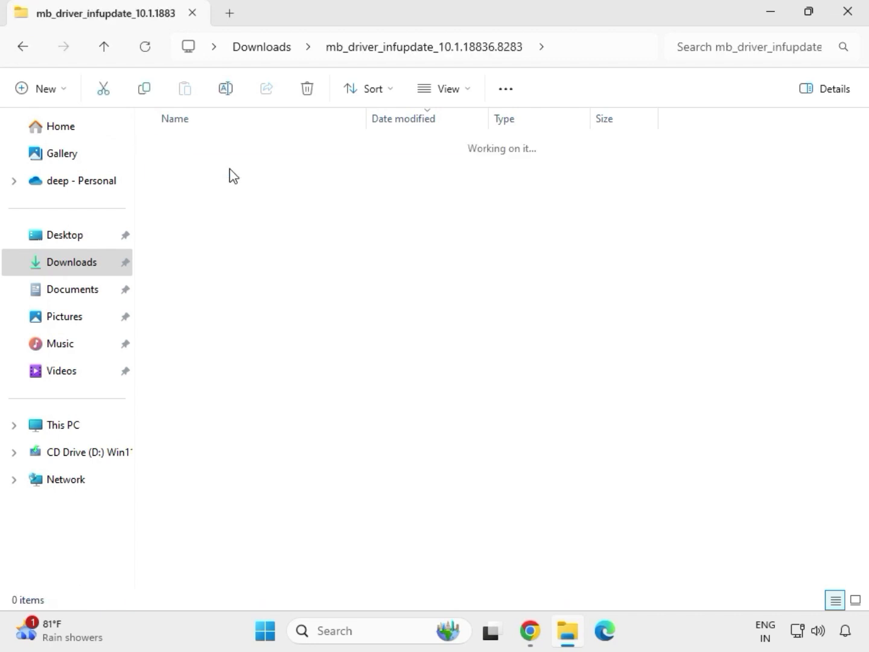
{"action": "left_click", "coordinate": [246, 199]}
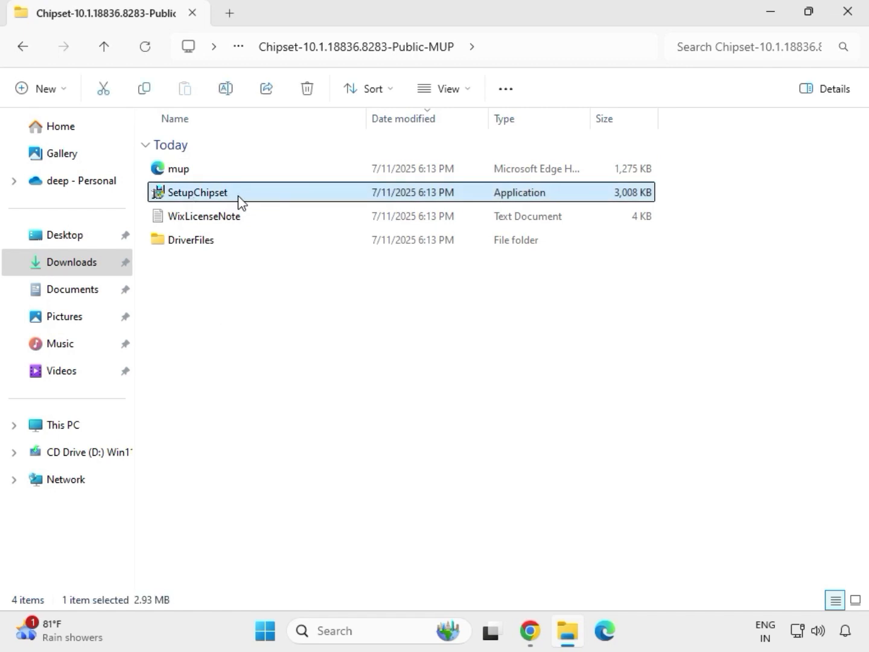
{"action": "right_click", "coordinate": [242, 201]}
{"action": "left_click", "coordinate": [307, 316]}
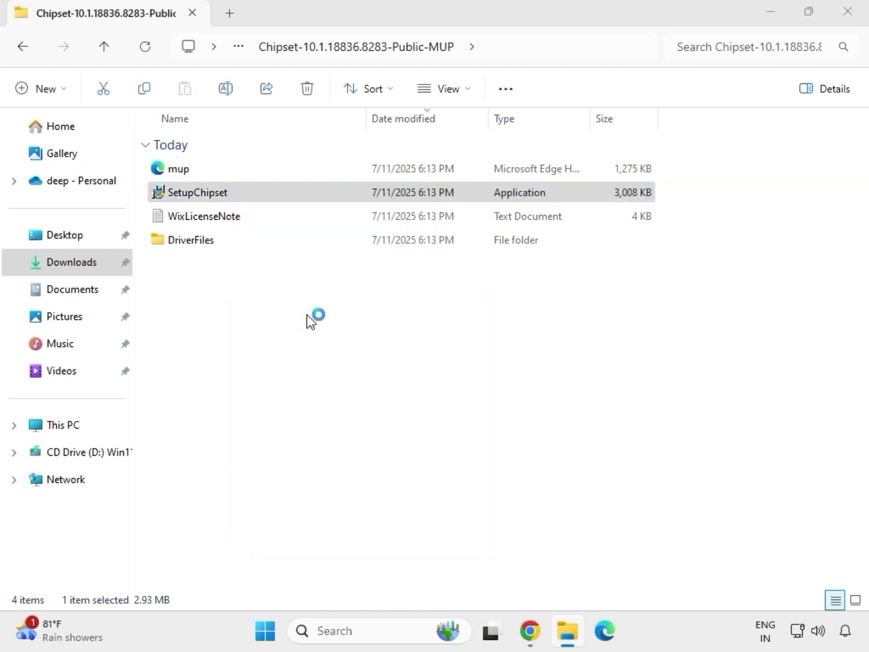
{"action": "left_click", "coordinate": [346, 469]}
Step: Accept the license, try to install the Intel Chipset Device Software, dismiss the setup and return to Downloads
{"action": "left_click", "coordinate": [510, 454]}
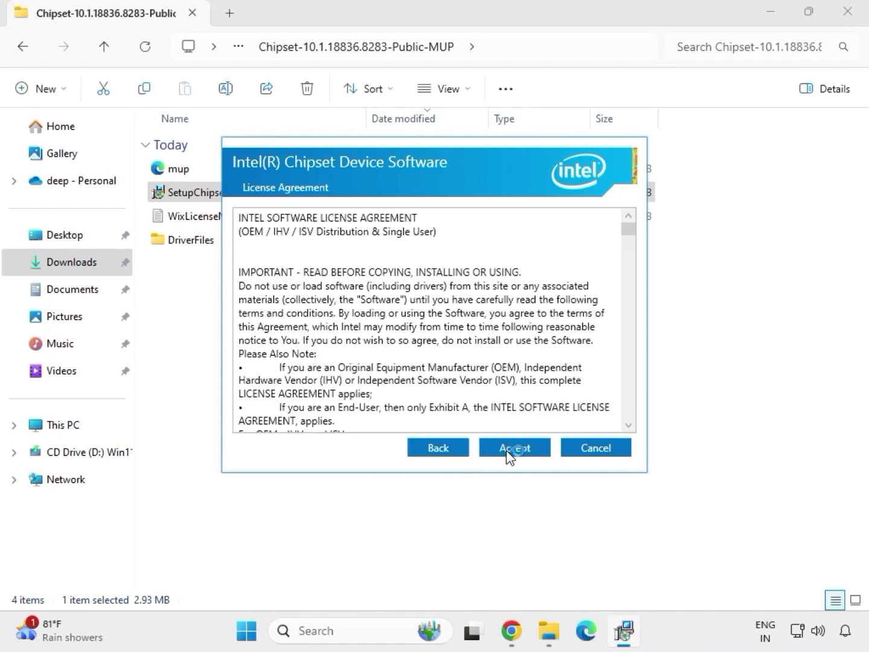
{"action": "left_click", "coordinate": [507, 452]}
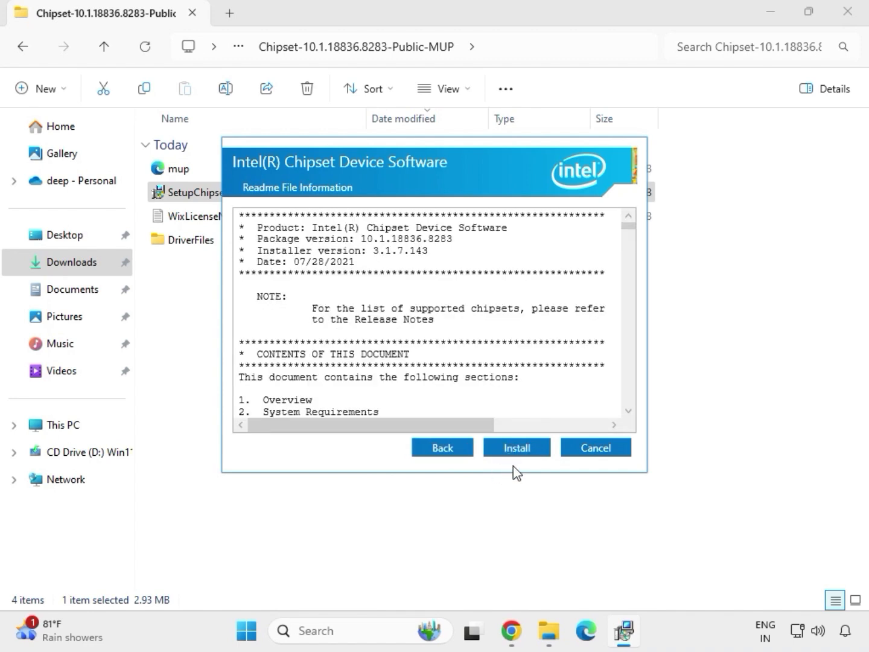
{"action": "left_click", "coordinate": [534, 453]}
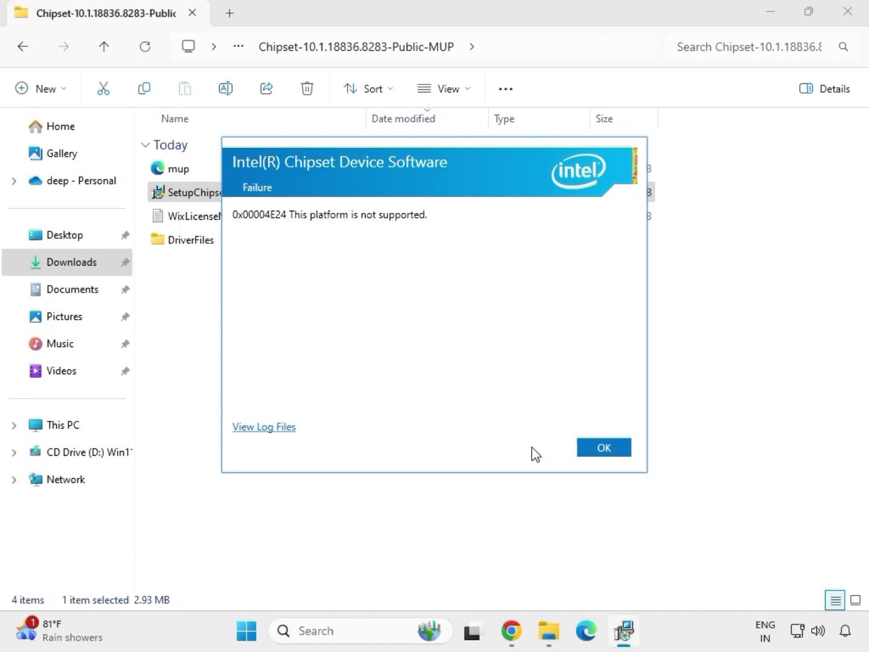
{"action": "left_click", "coordinate": [589, 453]}
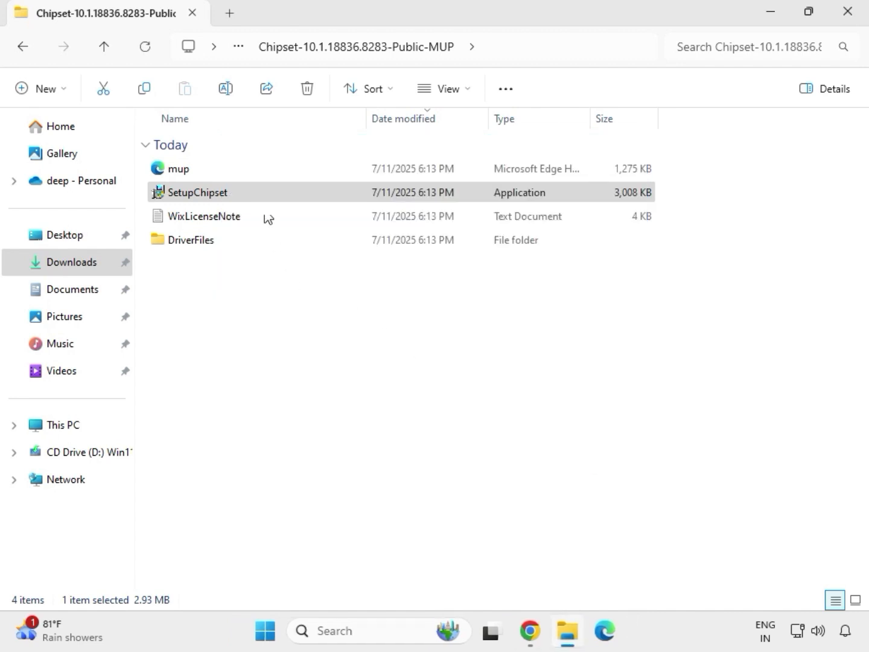
{"action": "key", "text": "alt+Up"}
{"action": "key", "text": "alt+Up"}
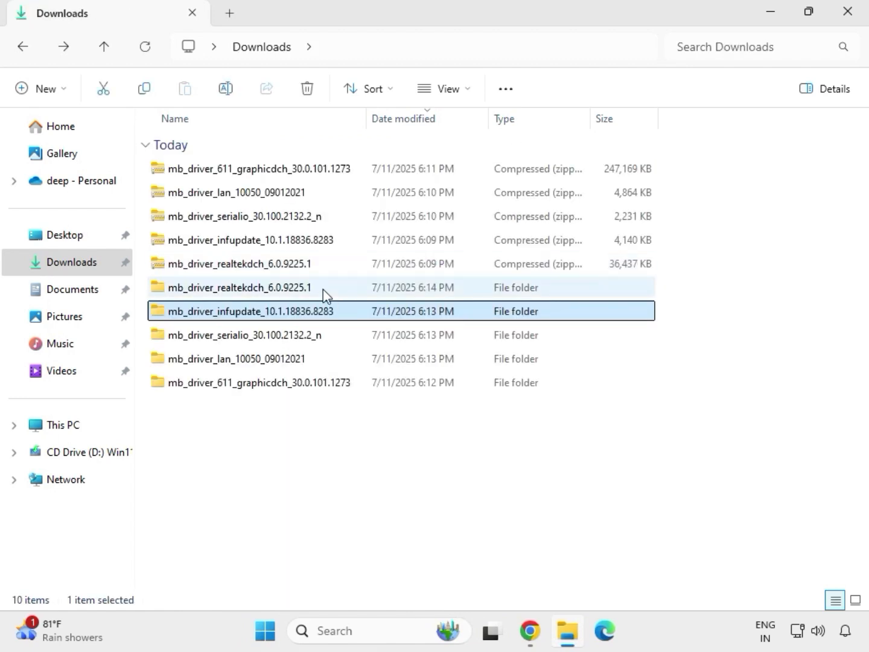
Step: View the contents of the extracted mb_driver_realtekdch_6.0.9225.1 folder and return to Downloads
{"action": "double_click", "coordinate": [323, 289]}
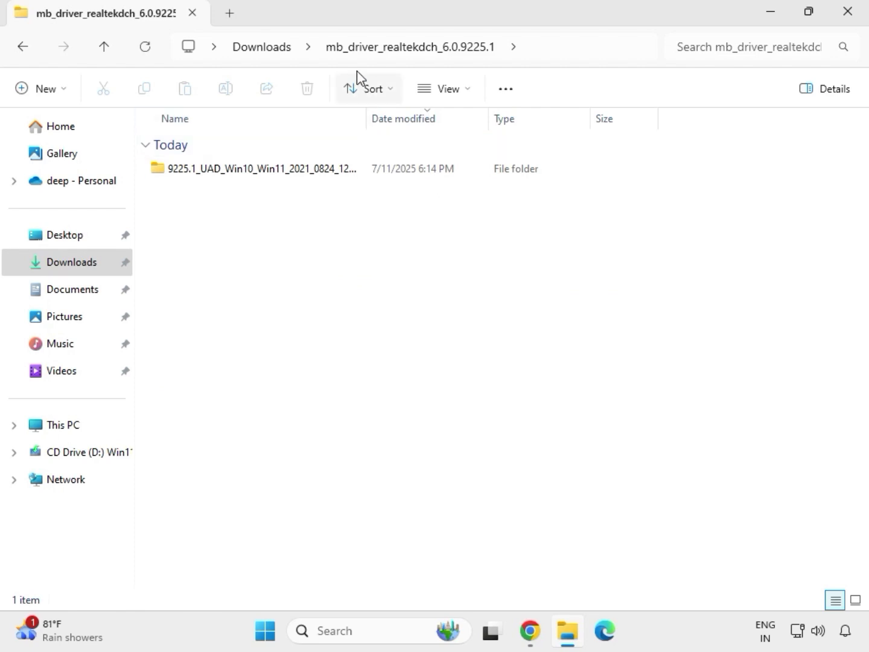
{"action": "left_click", "coordinate": [265, 49]}
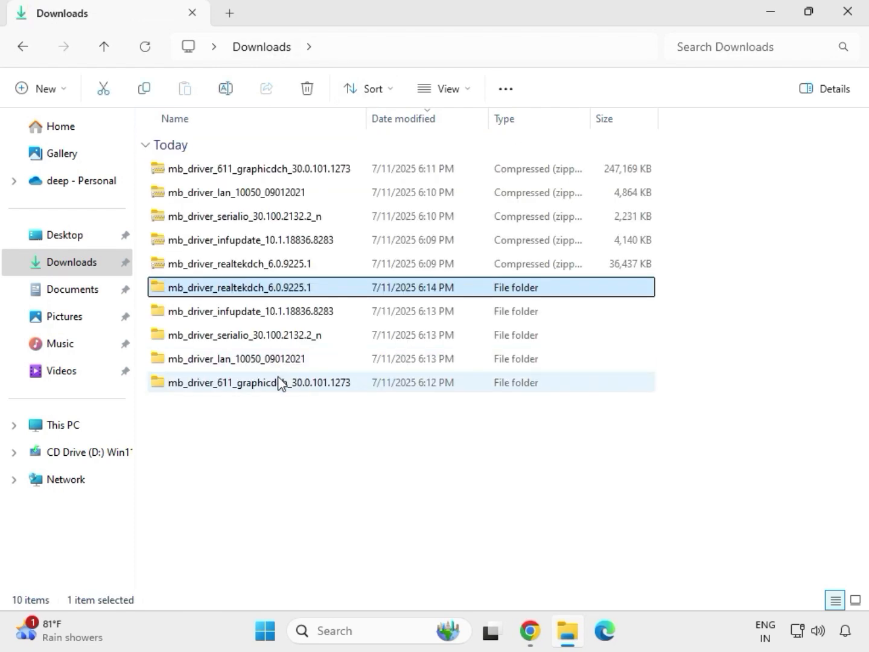
Step: Run the mb_driver_611_graphicdch_30.0.101.1273 installer as administrator, allow it to make changes and return to Downloads
{"action": "left_click", "coordinate": [250, 388]}
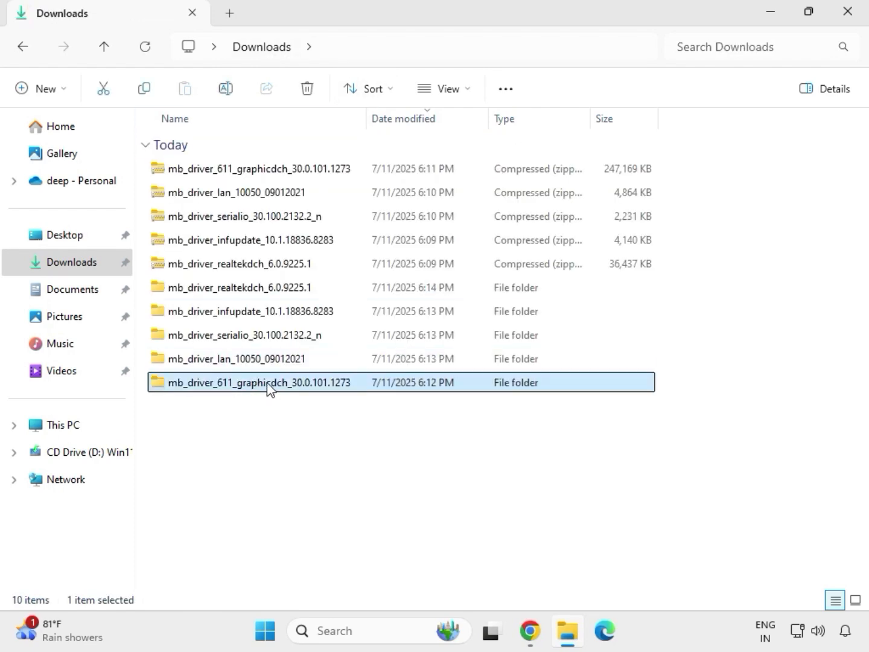
{"action": "double_click", "coordinate": [267, 385]}
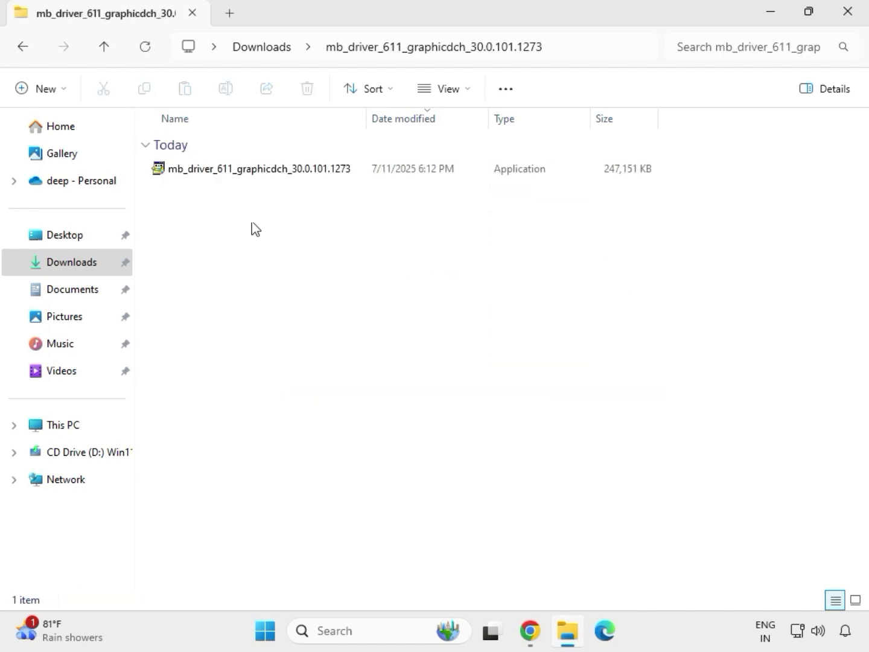
{"action": "left_click", "coordinate": [240, 173]}
{"action": "right_click", "coordinate": [240, 173]}
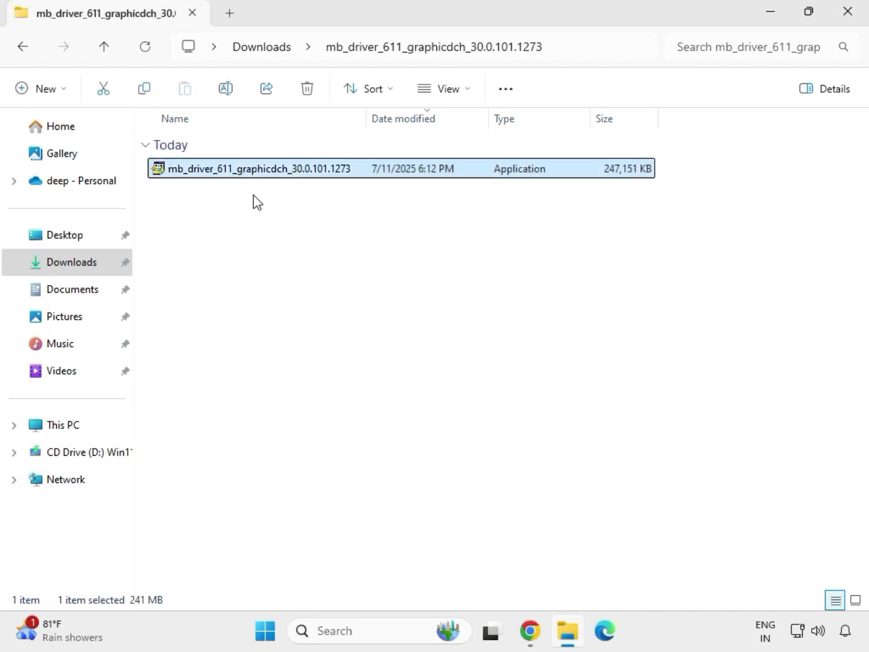
{"action": "left_click", "coordinate": [332, 307]}
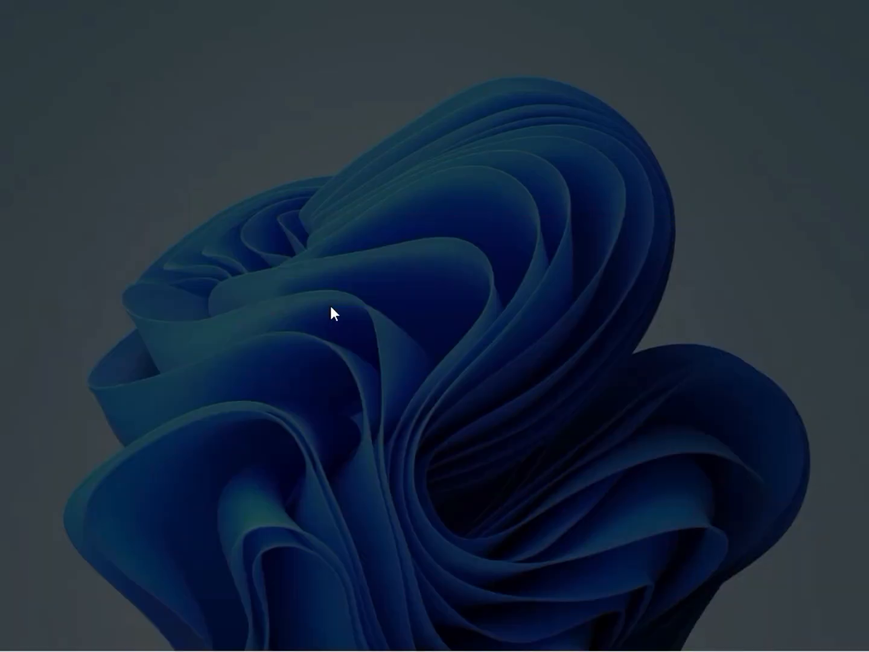
{"action": "left_click", "coordinate": [336, 461]}
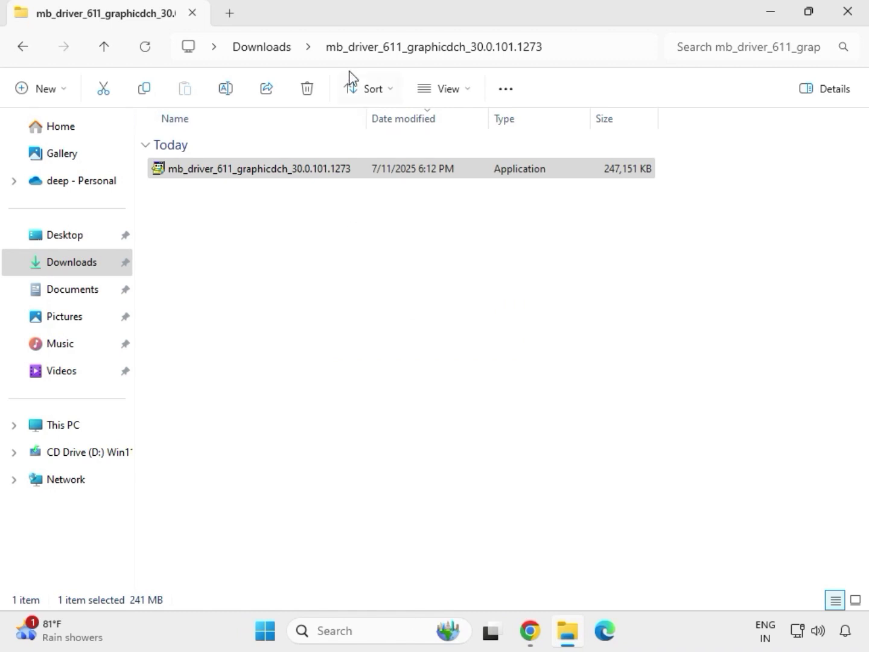
{"action": "left_click", "coordinate": [270, 49]}
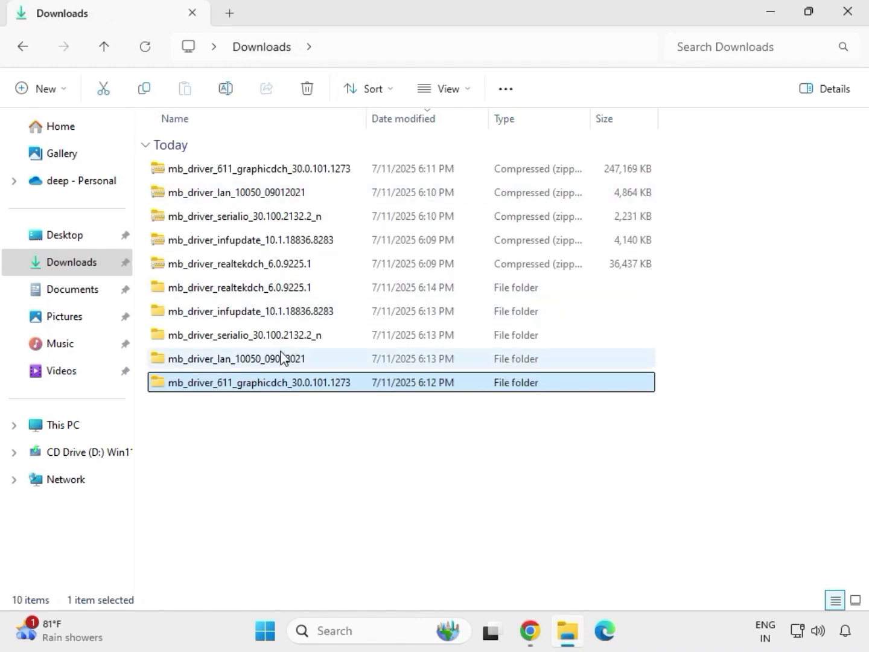
Step: Install the Realtek Audio Driver by running Setup as administrator from the extracted mb_driver_realtekdch_6.0.9225.1 folder, allowing it to make changes and finishing the wizard
{"action": "left_click", "coordinate": [267, 288]}
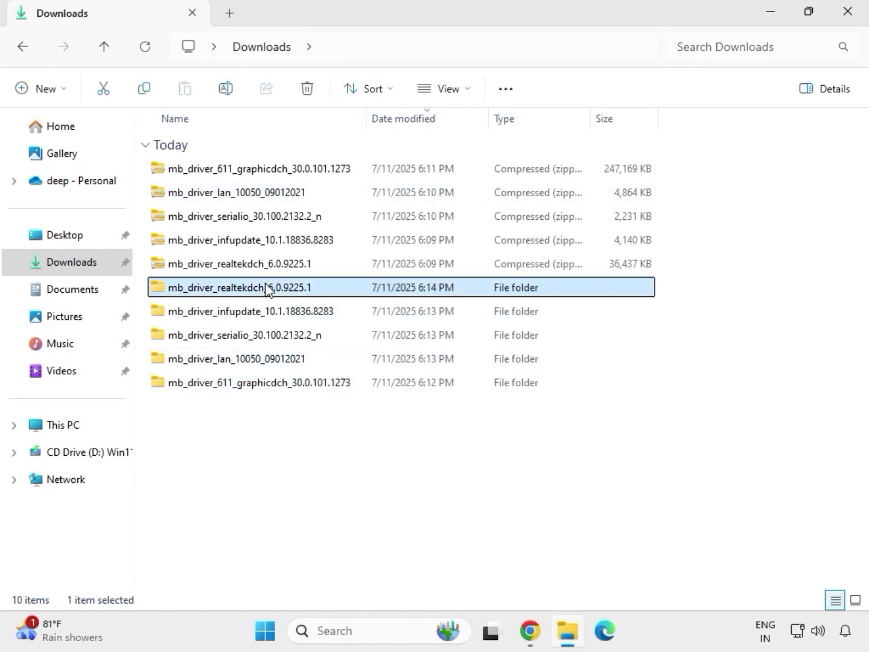
{"action": "double_click", "coordinate": [267, 289]}
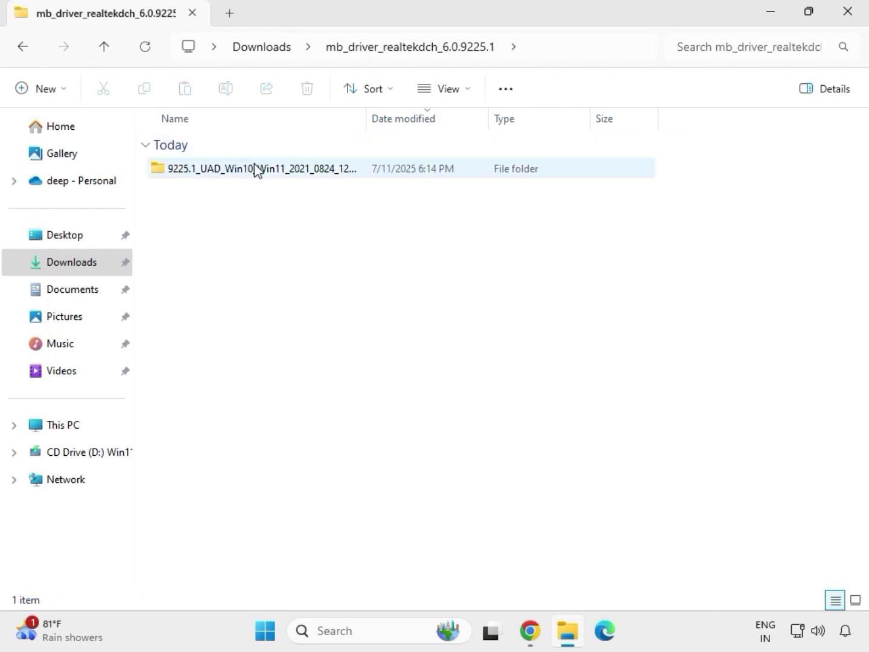
{"action": "double_click", "coordinate": [254, 169]}
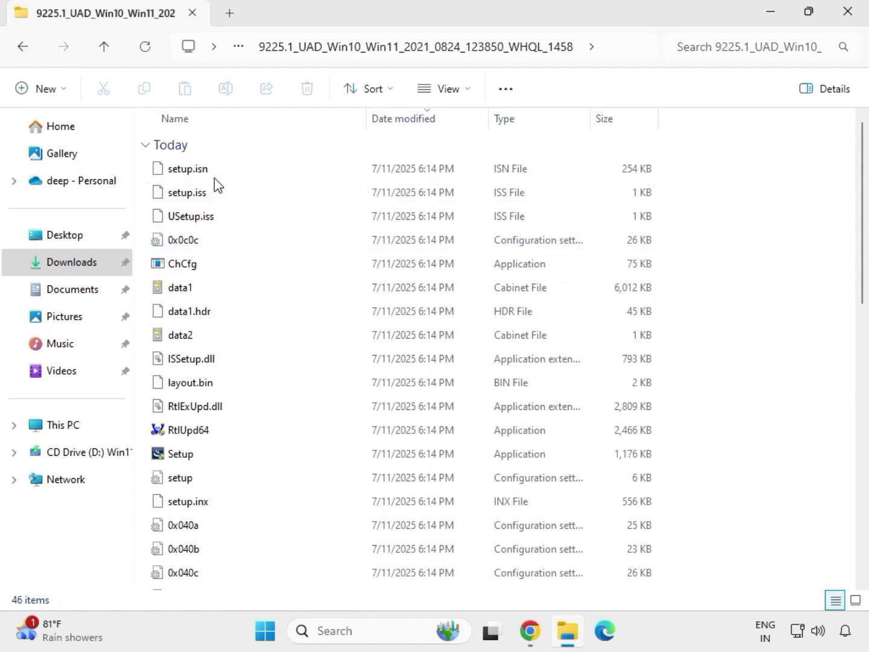
{"action": "left_click", "coordinate": [183, 458]}
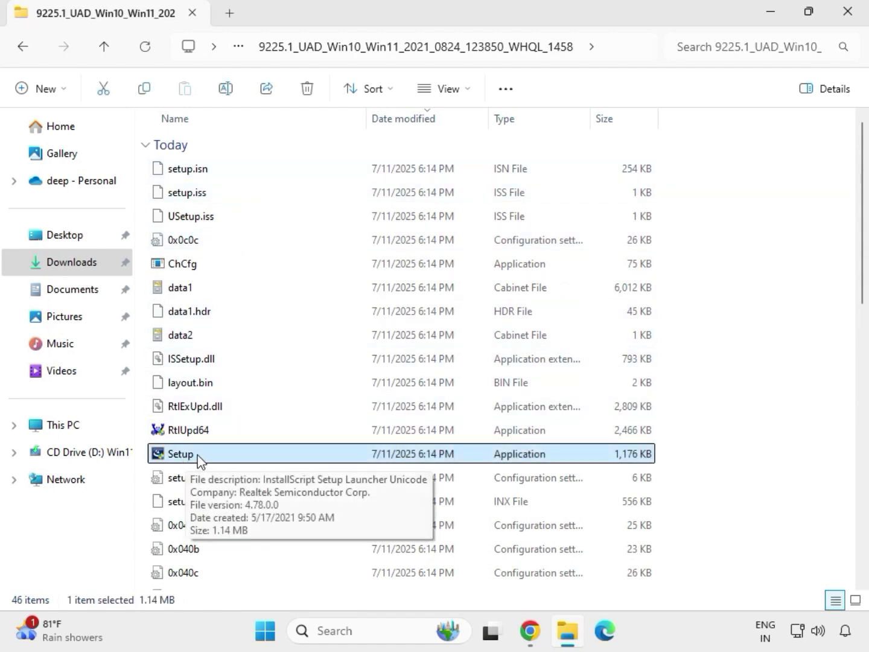
{"action": "right_click", "coordinate": [199, 459]}
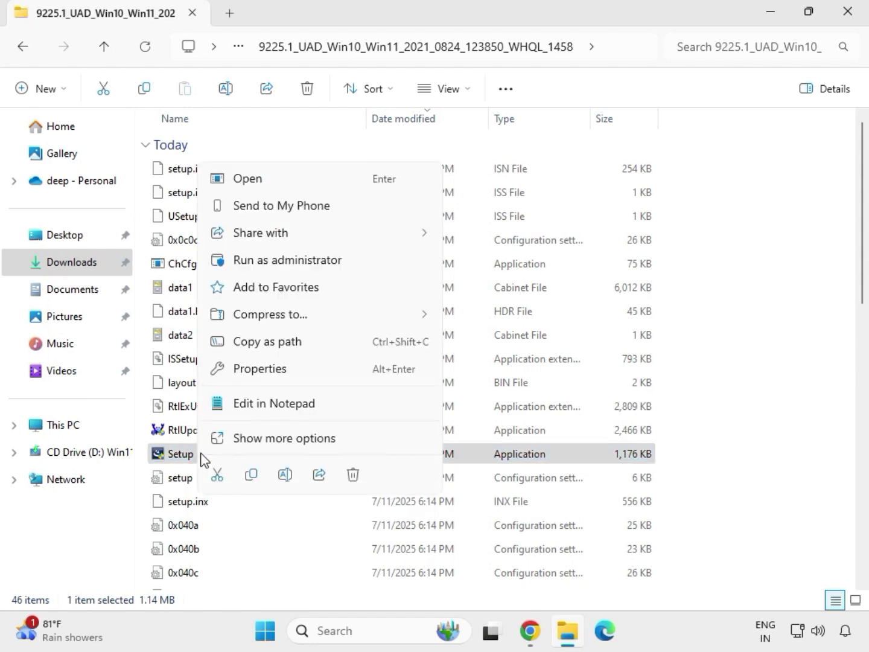
{"action": "left_click", "coordinate": [265, 262]}
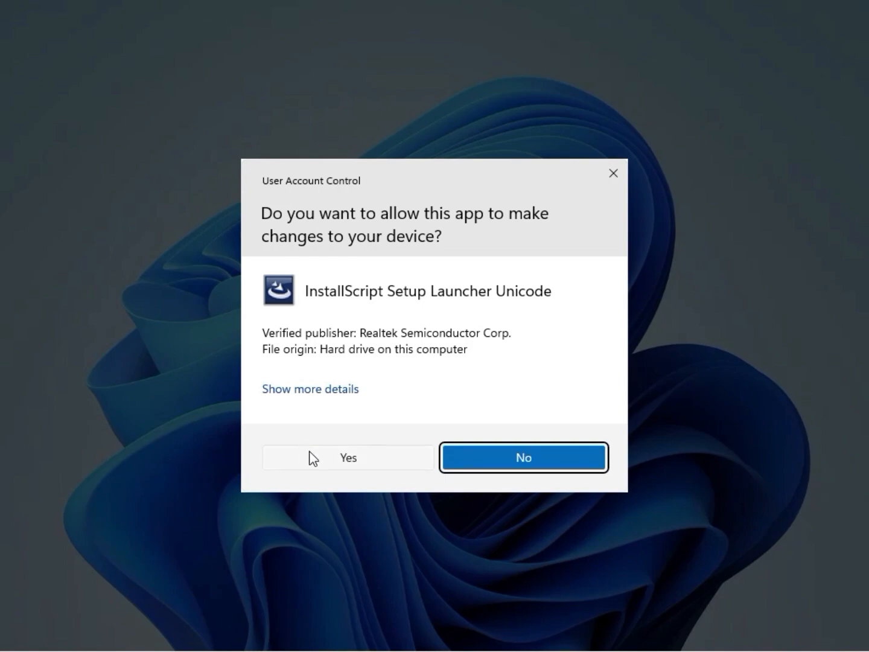
{"action": "left_click", "coordinate": [313, 459]}
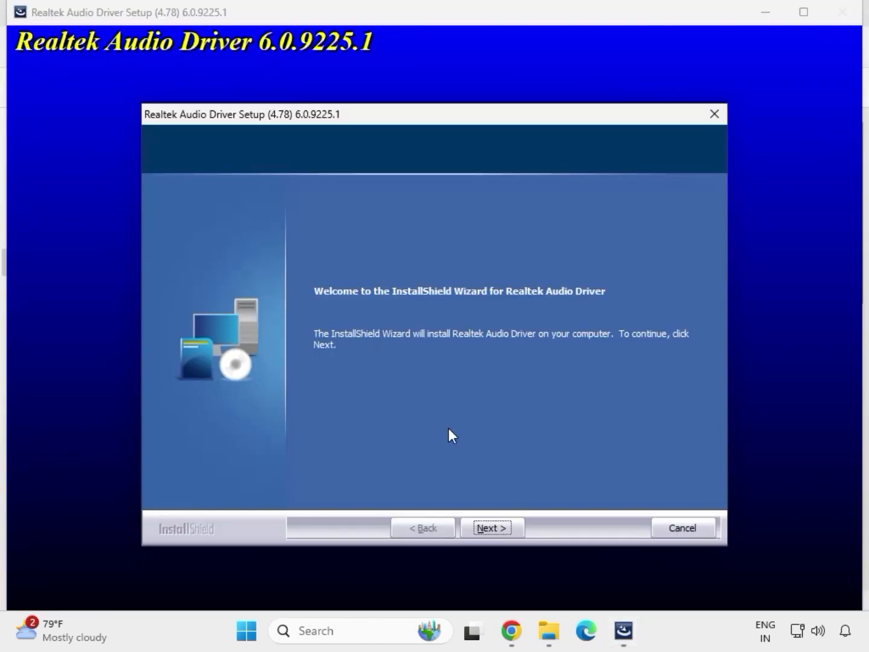
{"action": "left_click", "coordinate": [492, 526]}
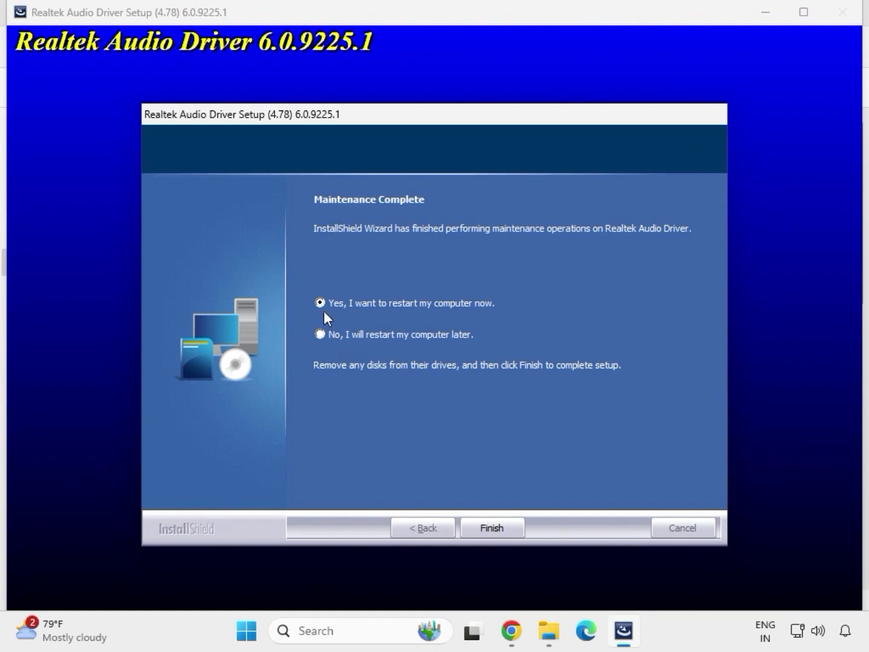
{"action": "left_click", "coordinate": [492, 528]}
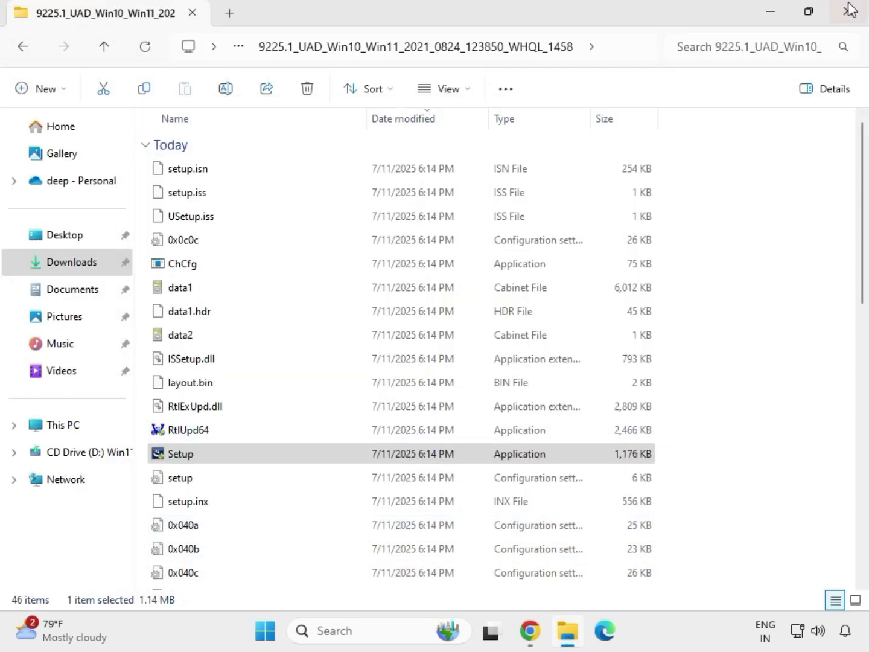